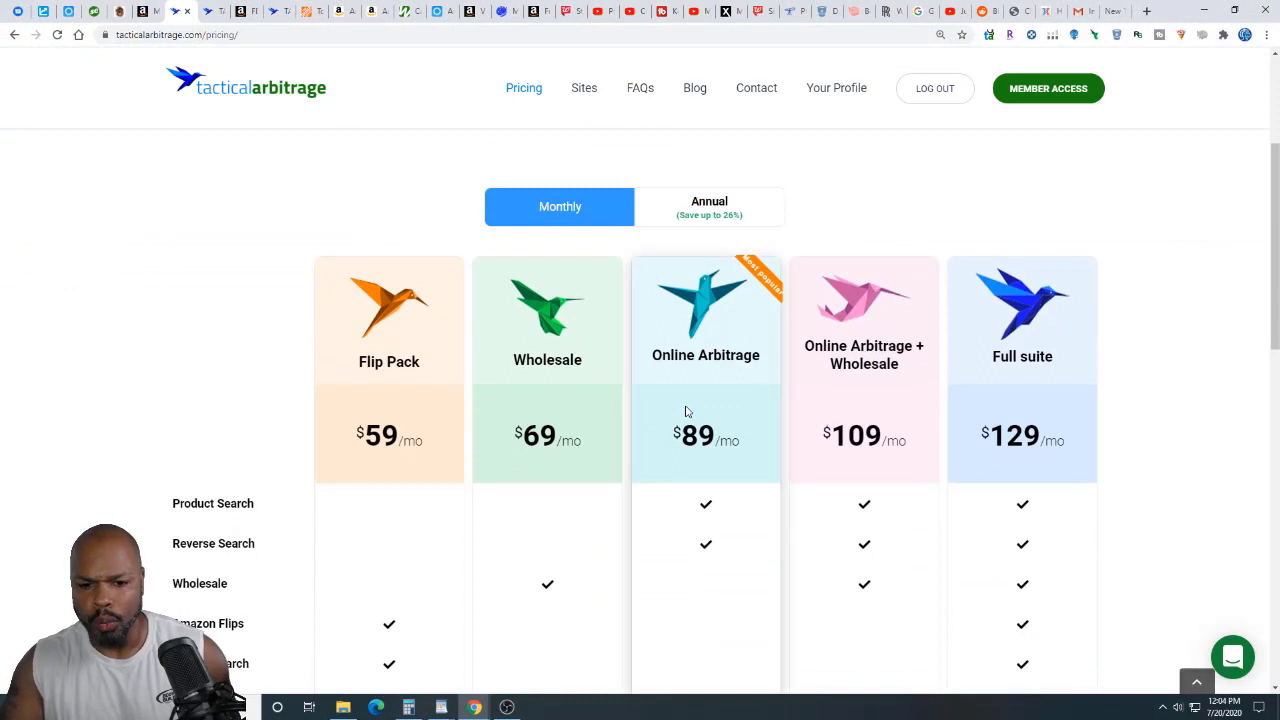
# - Examine the Tactical Arbitrage monthly pricing plans, comparing their prices, included features and free trial terms
pyautogui.scroll(-2, 620, 212)
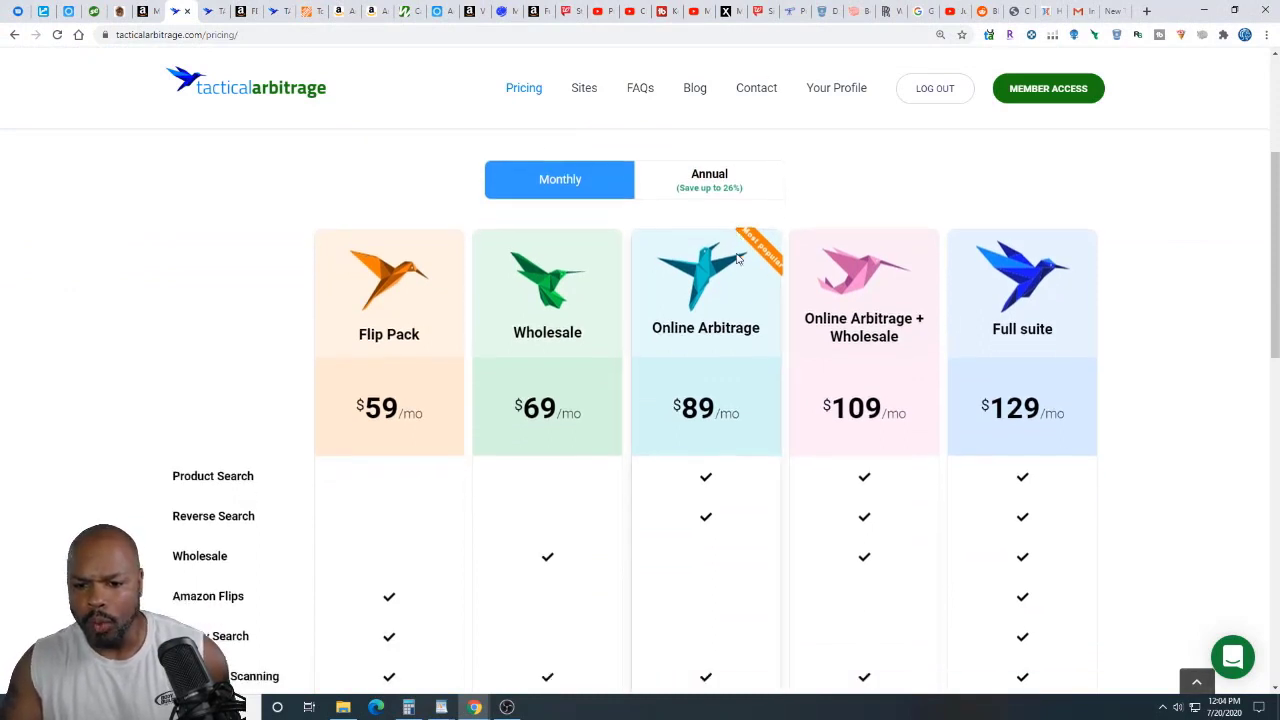
pyautogui.scroll(2, 660, 226)
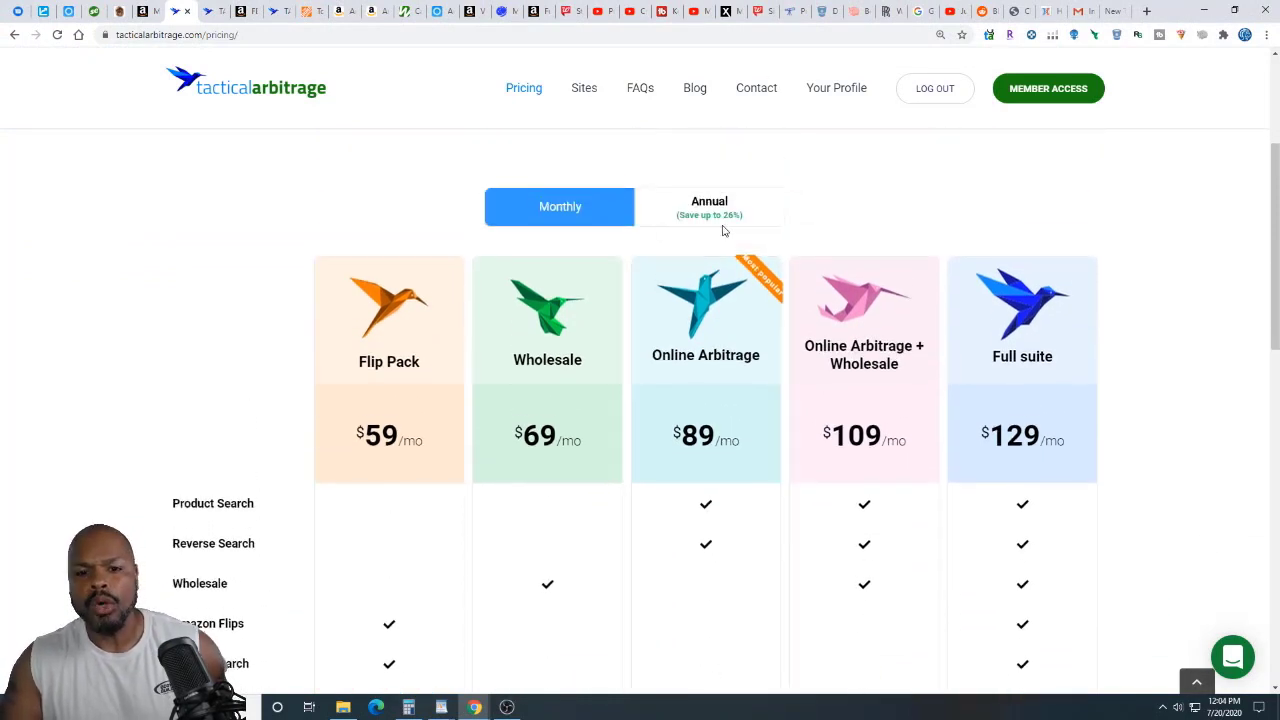
pyautogui.rightClick(749, 324)
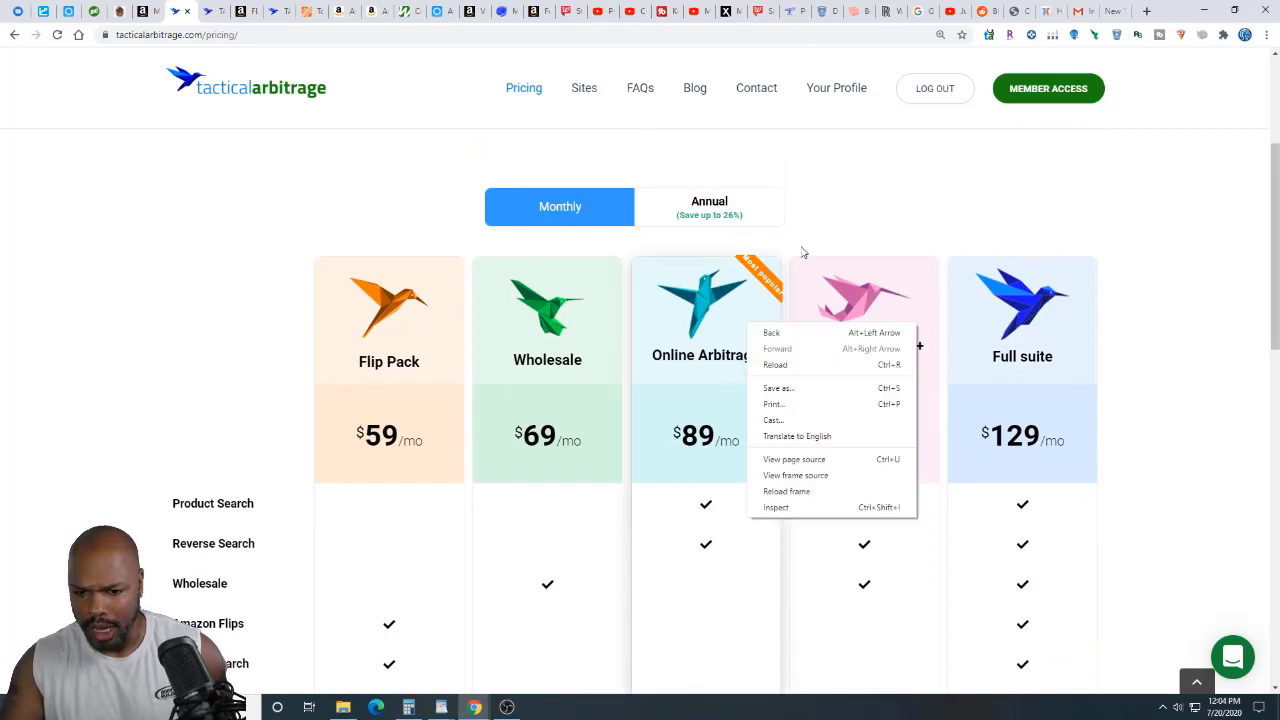
pyautogui.click(834, 211)
pyautogui.scroll(-3, 834, 211)
pyautogui.scroll(2, 711, 486)
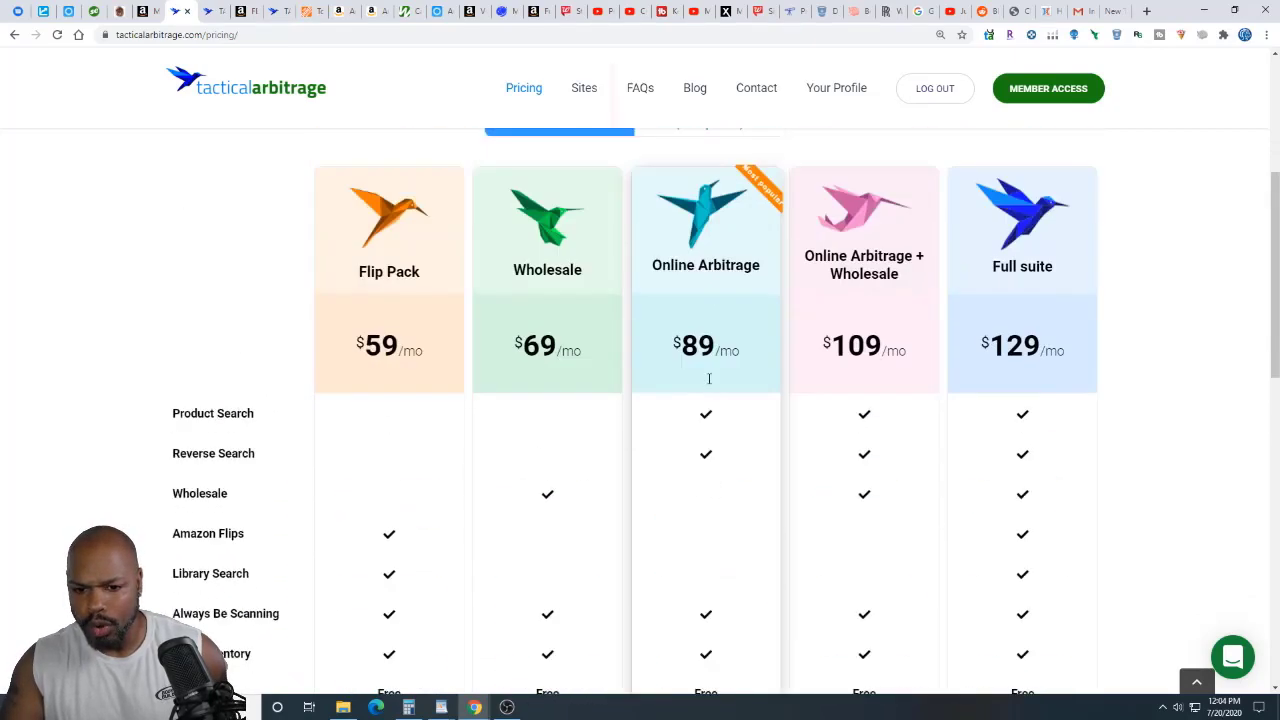
pyautogui.scroll(1, 709, 396)
pyautogui.scroll(-3, 717, 436)
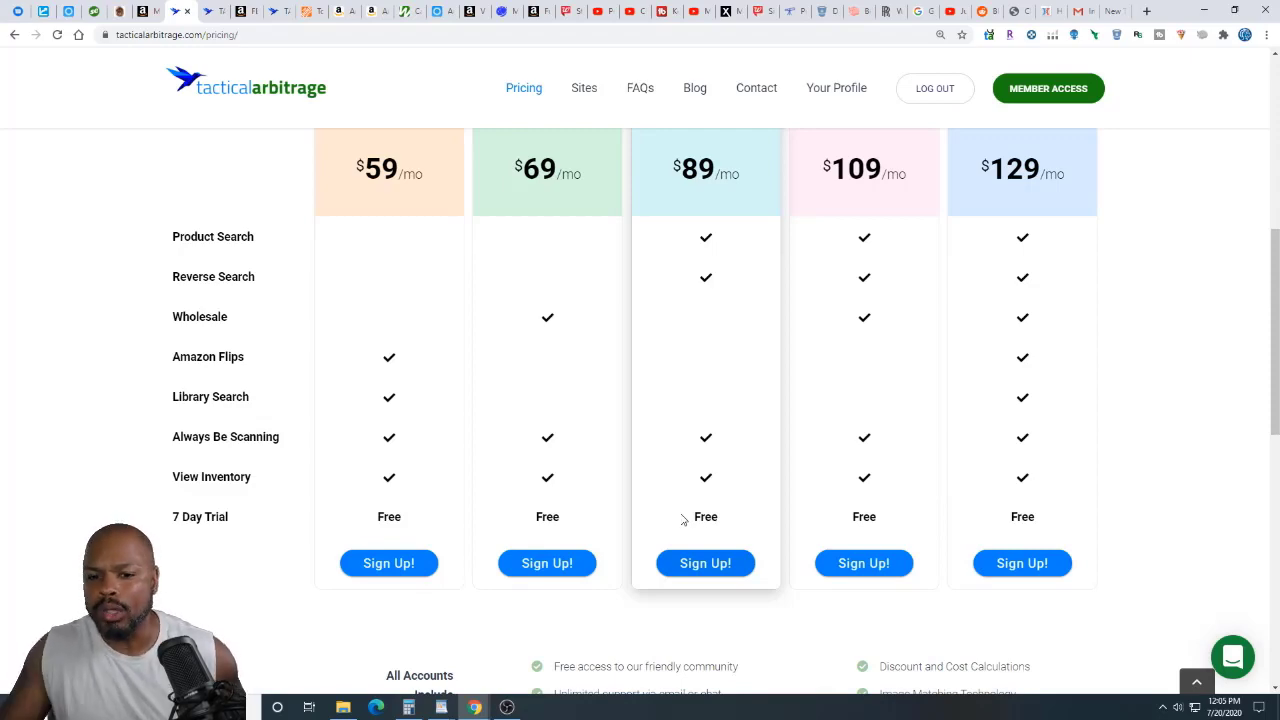
pyautogui.scroll(3, 683, 519)
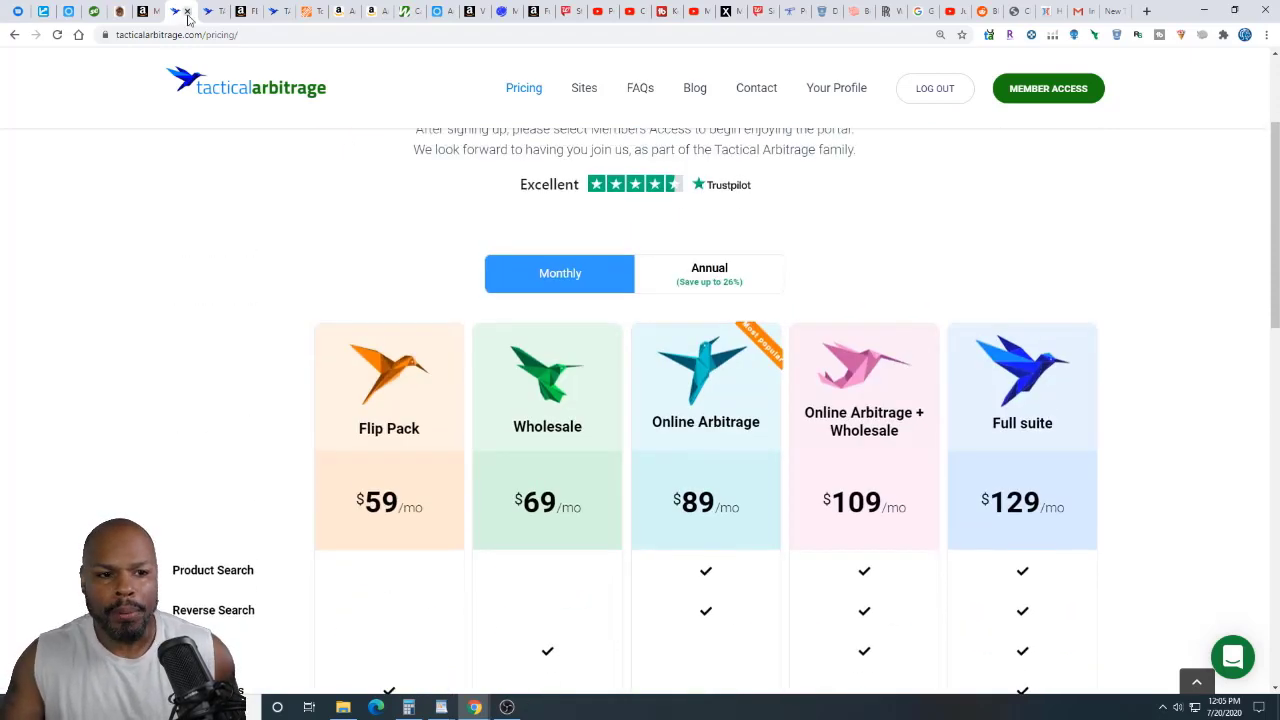
# - Enter the member area from the pricing page and open Product Search
pyautogui.click(208, 12)
pyautogui.click(176, 12)
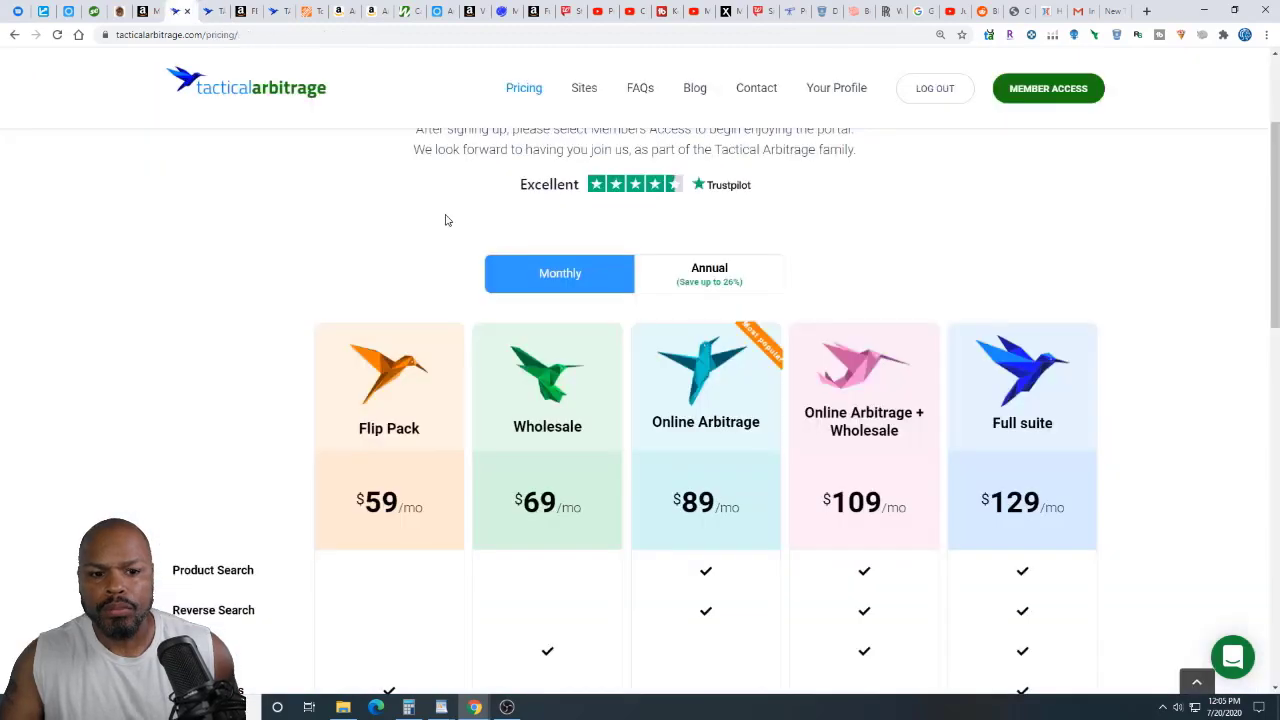
pyautogui.scroll(2, 379, 182)
pyautogui.click(1050, 93)
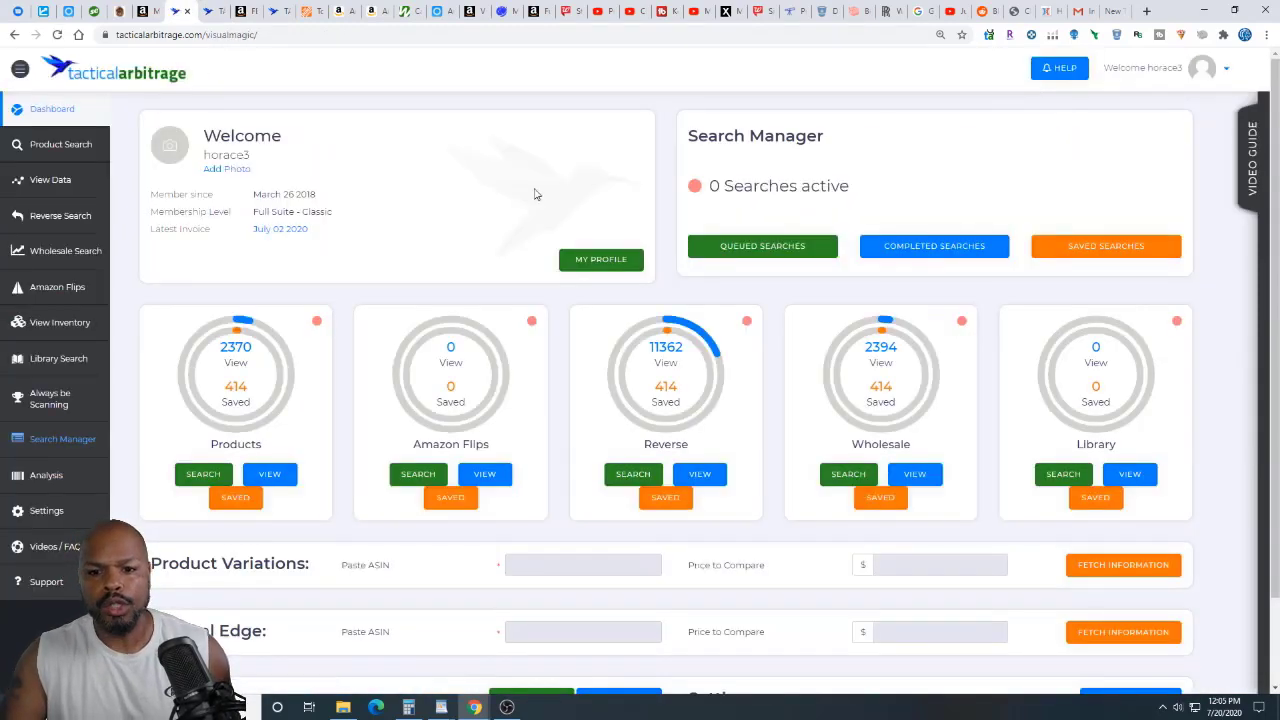
pyautogui.scroll(-1, 690, 190)
pyautogui.scroll(1, 665, 215)
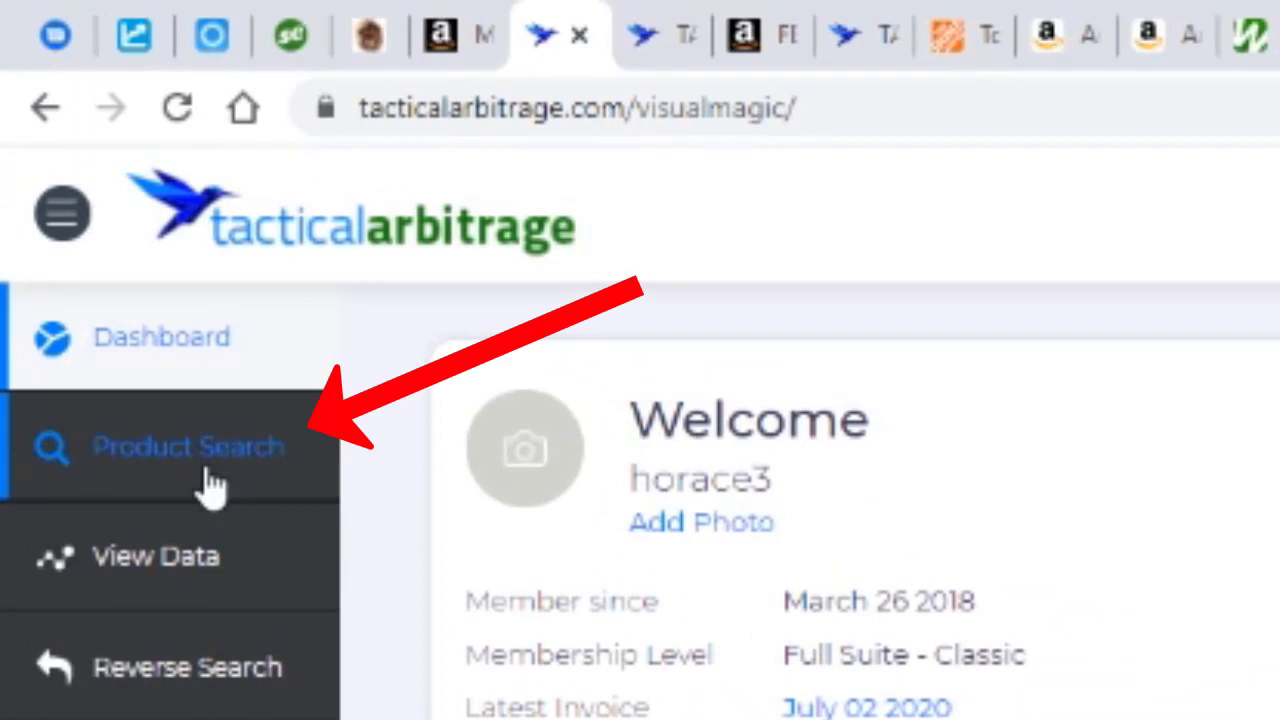
pyautogui.click(210, 480)
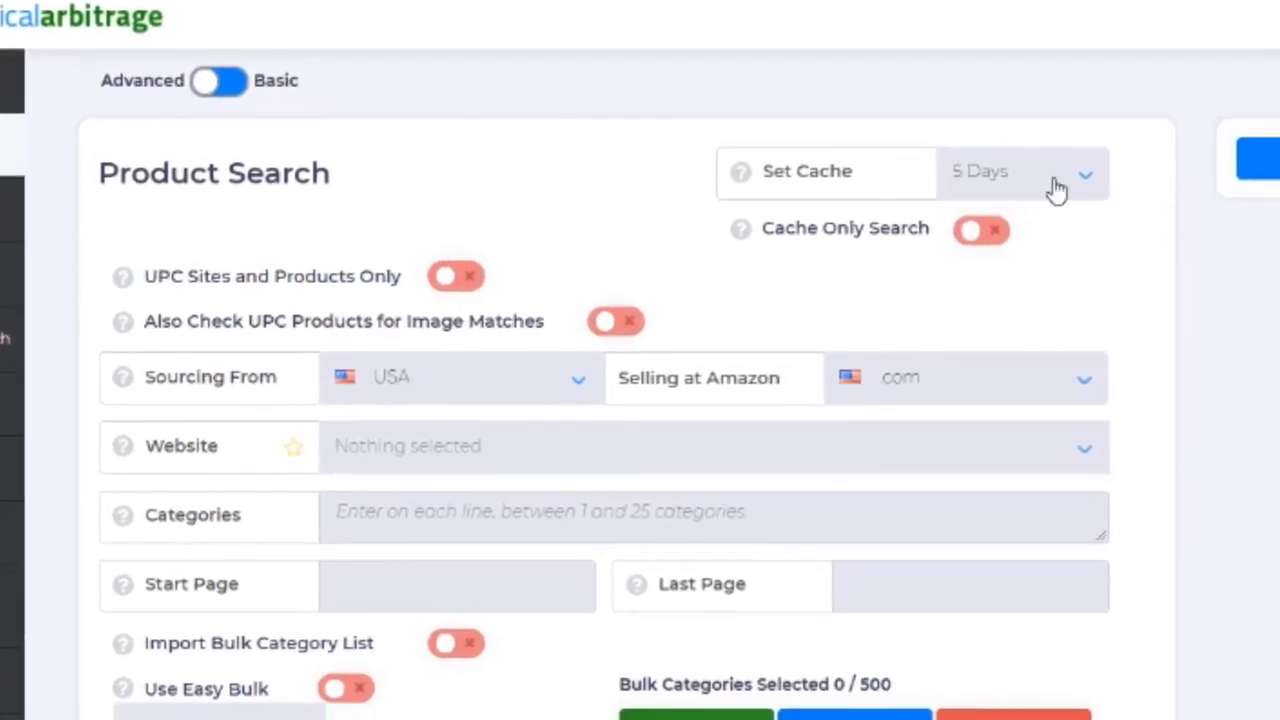
# - Review the available Set Cache durations and the Sourcing From country setting for the product search
pyautogui.click(1057, 188)
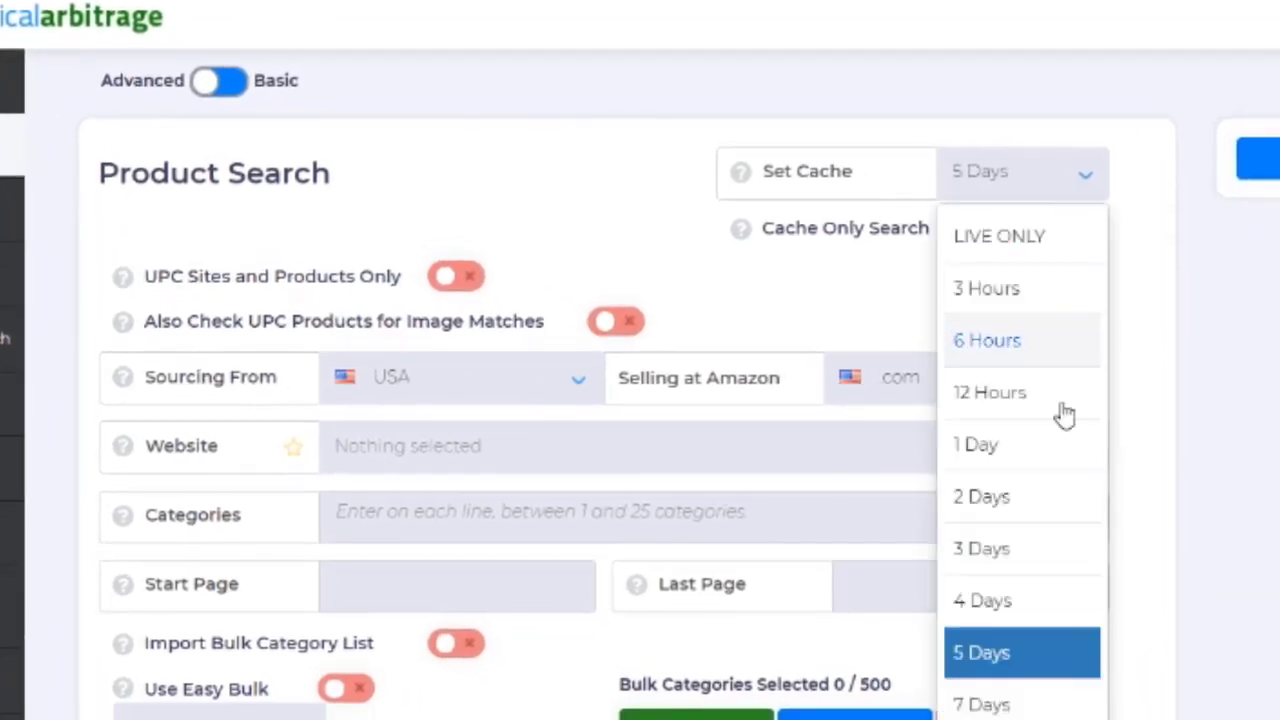
pyautogui.click(647, 178)
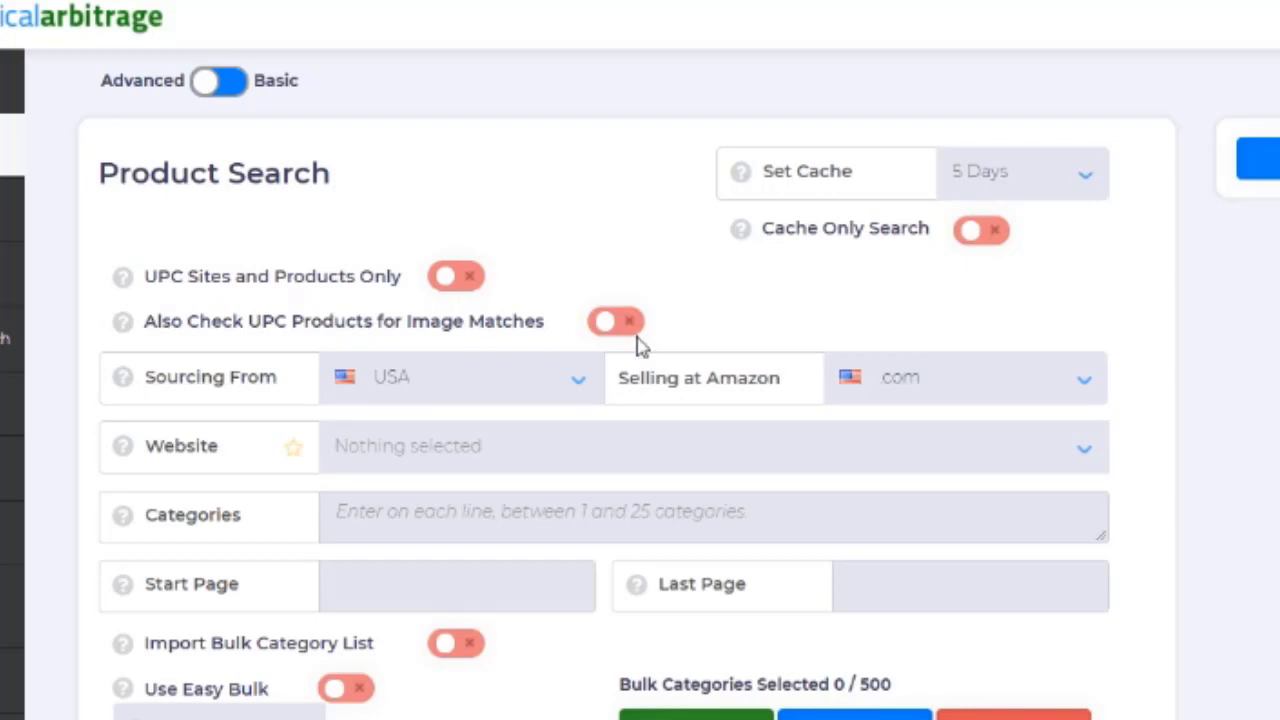
pyautogui.click(515, 390)
pyautogui.click(515, 390)
pyautogui.click(515, 390)
pyautogui.click(528, 389)
# - Find "best" in the website list and choose bestbuy.com (UPC / EAN) as the source website
pyautogui.click(560, 457)
pyautogui.scroll(-5, 680, 666)
pyautogui.scroll(-10, 702, 703)
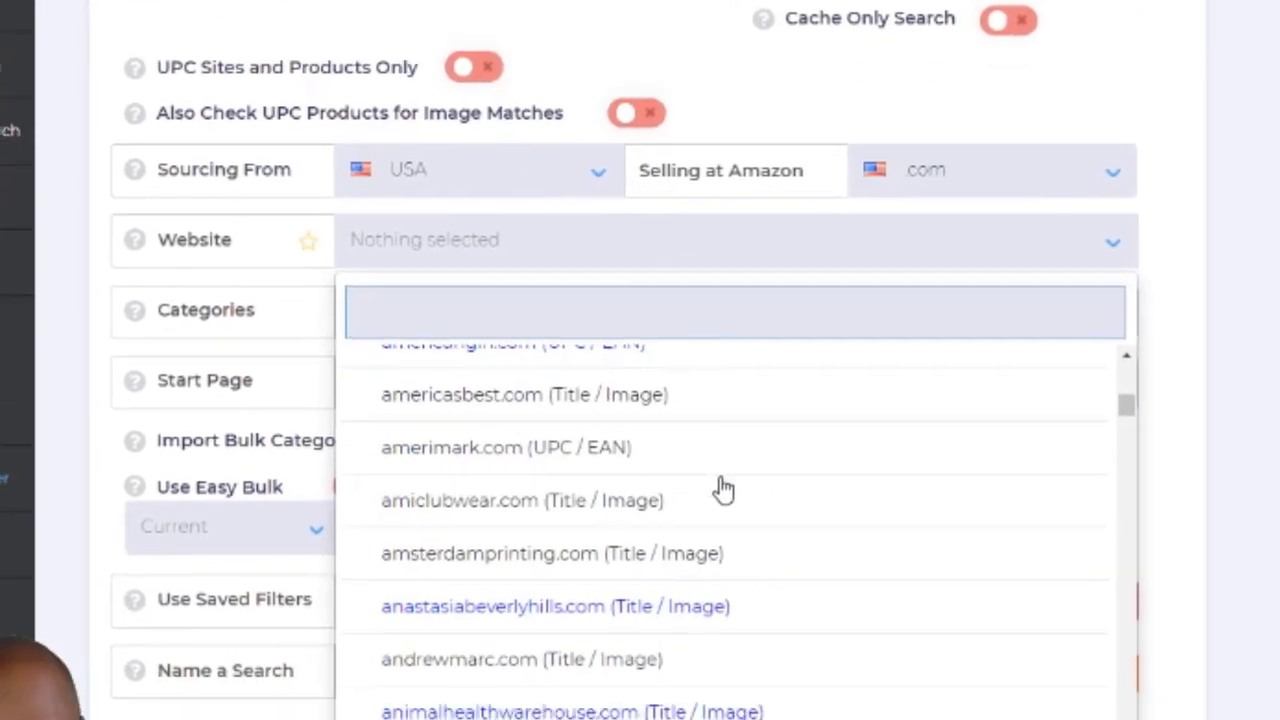
pyautogui.scroll(4, 702, 700)
pyautogui.scroll(5, 733, 366)
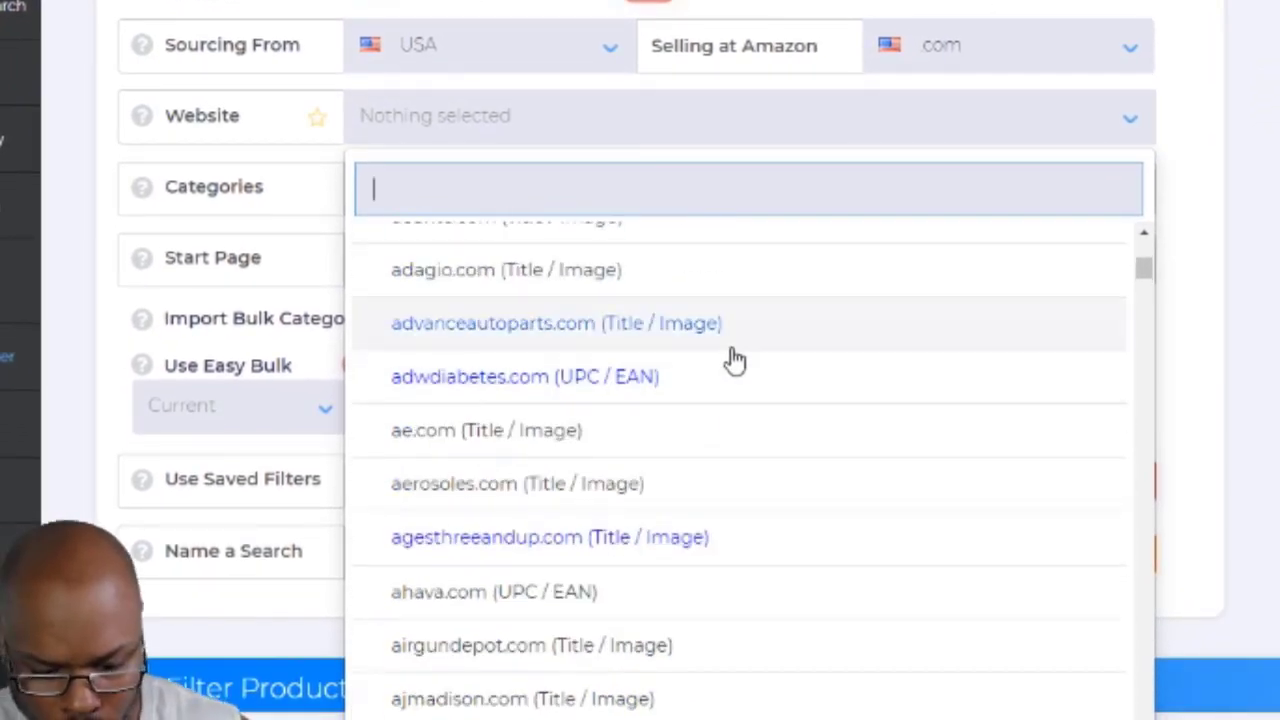
pyautogui.write('be')
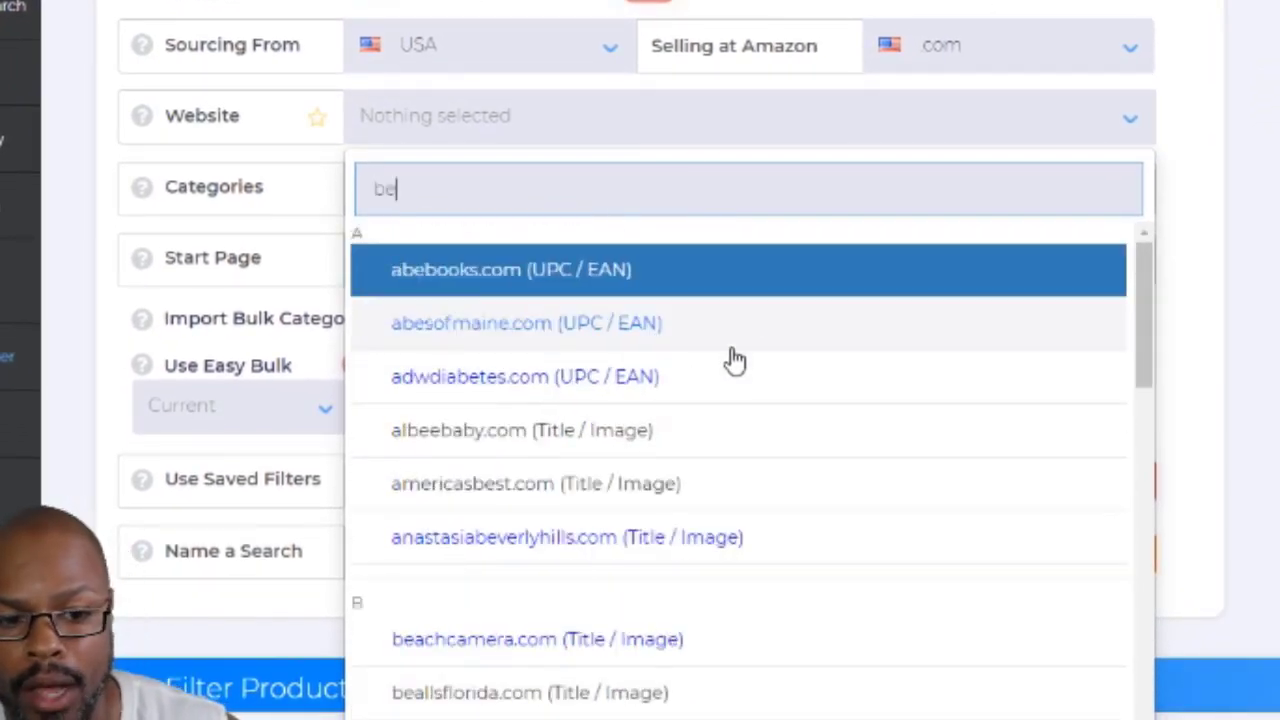
pyautogui.write('st')
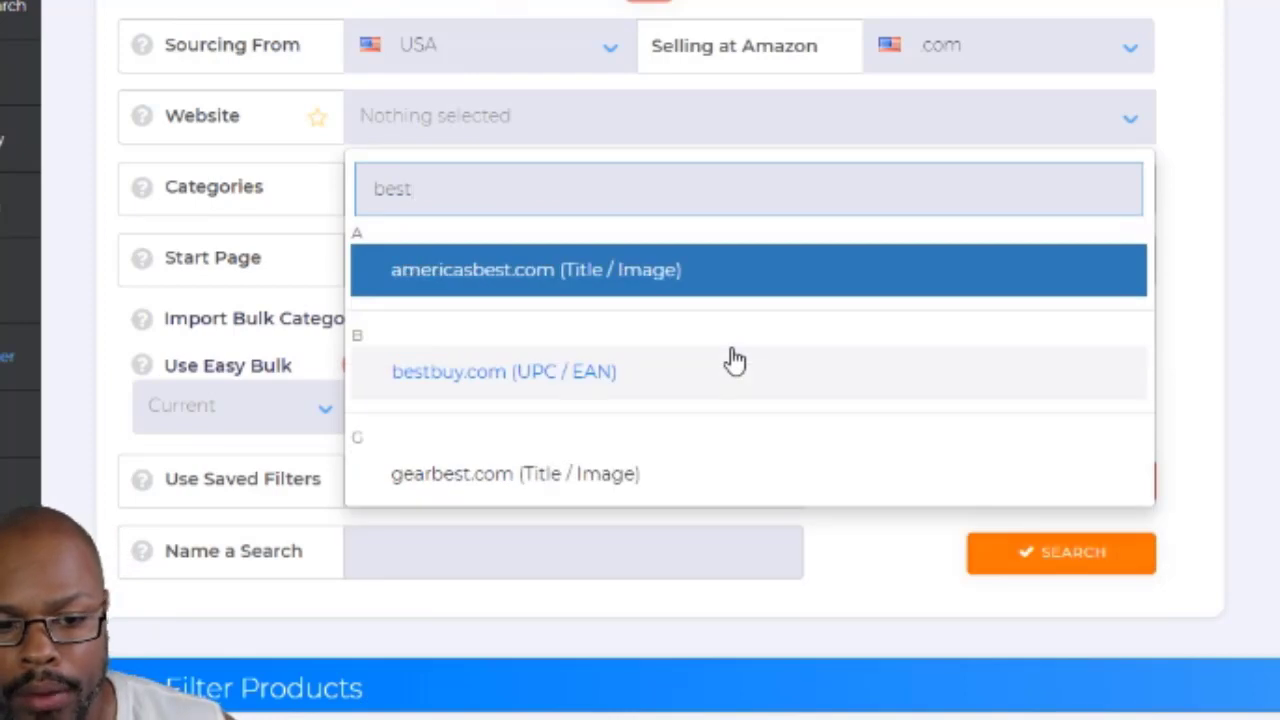
pyautogui.click(471, 383)
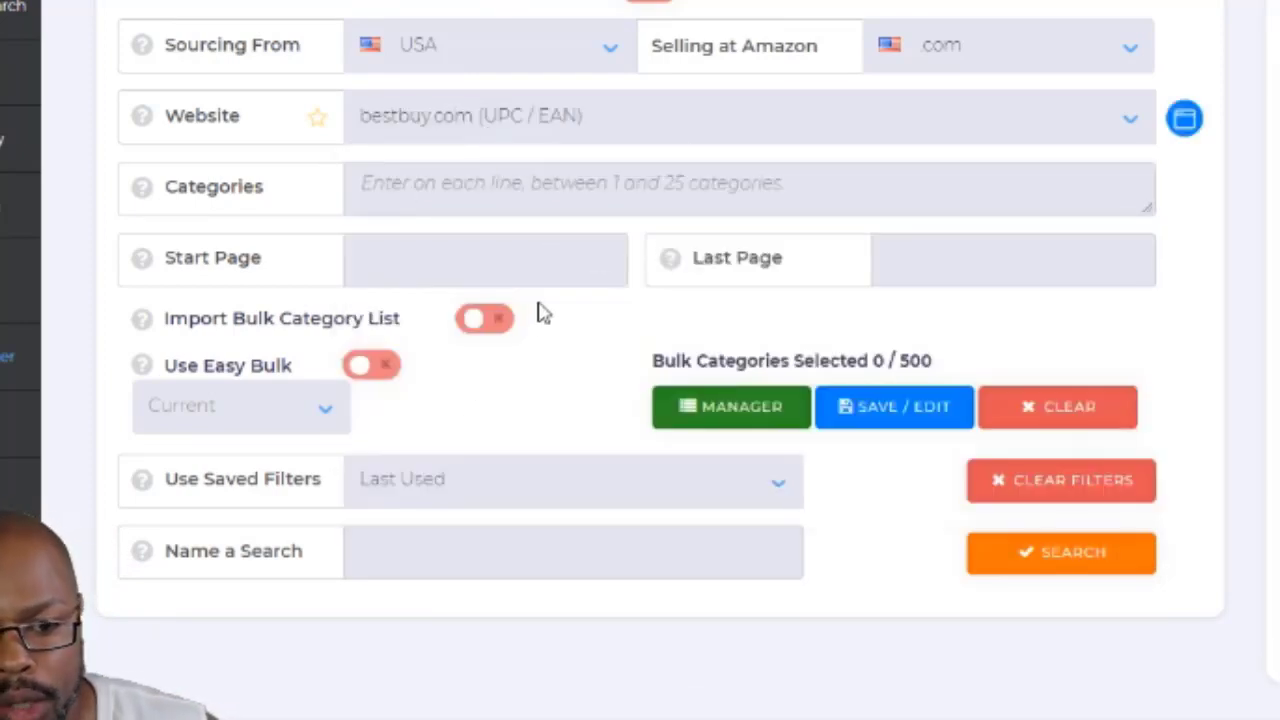
# - Turn on Use Easy Bulk for the bestbuy.com search, leaving the Categories field empty
pyautogui.click(373, 370)
pyautogui.click(373, 370)
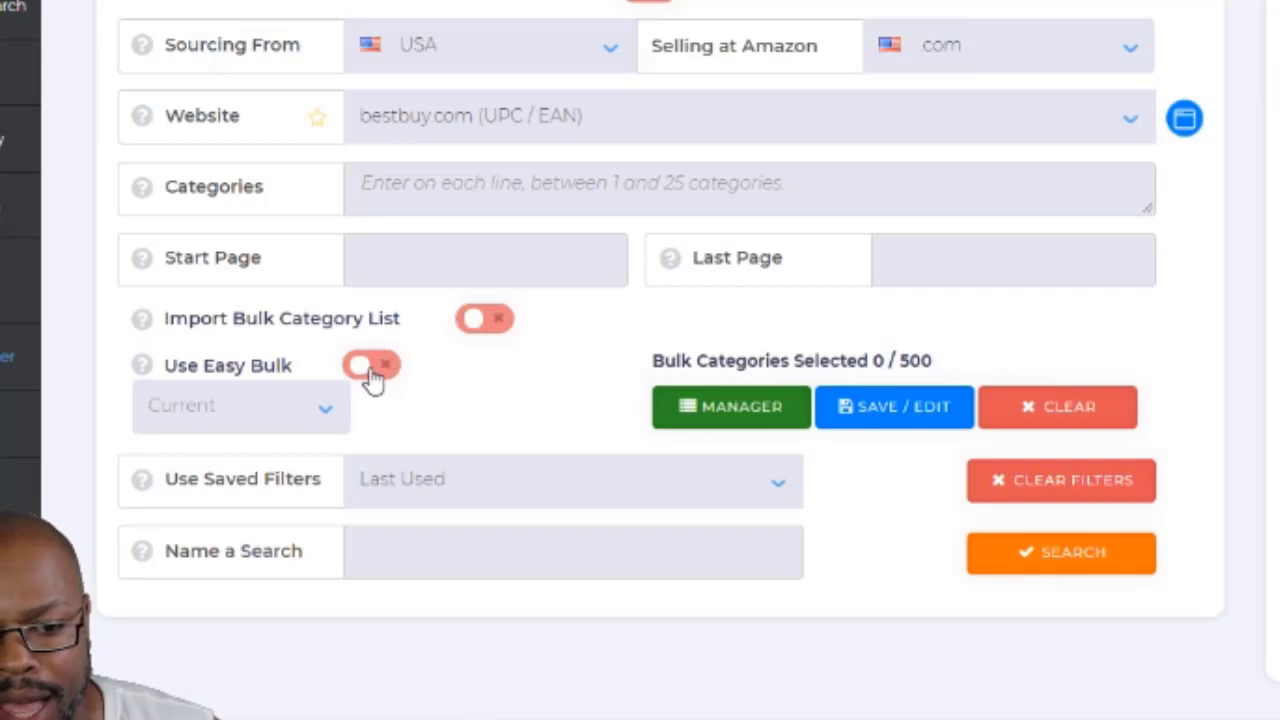
pyautogui.click(507, 183)
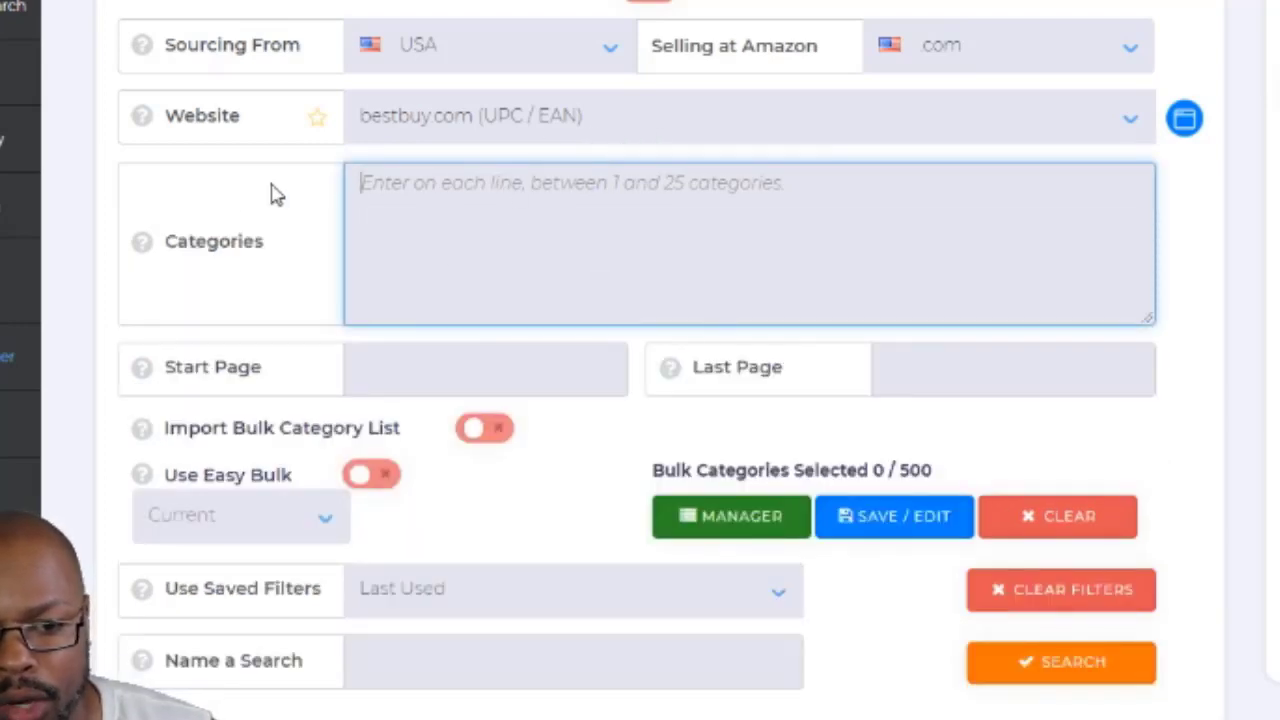
pyautogui.click(372, 495)
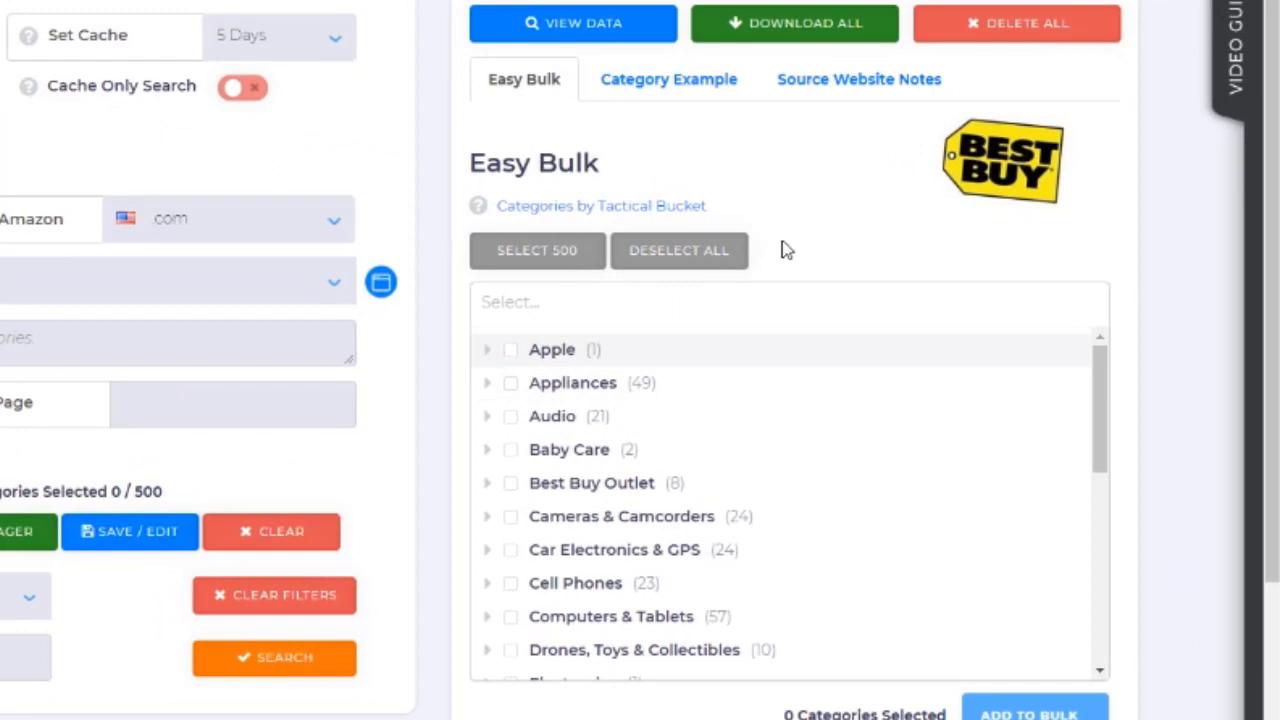
# - Select the Health, Fitness & Beauty category with all its subcategories and add it to the bulk list
pyautogui.scroll(-1, 775, 262)
pyautogui.scroll(-3, 703, 313)
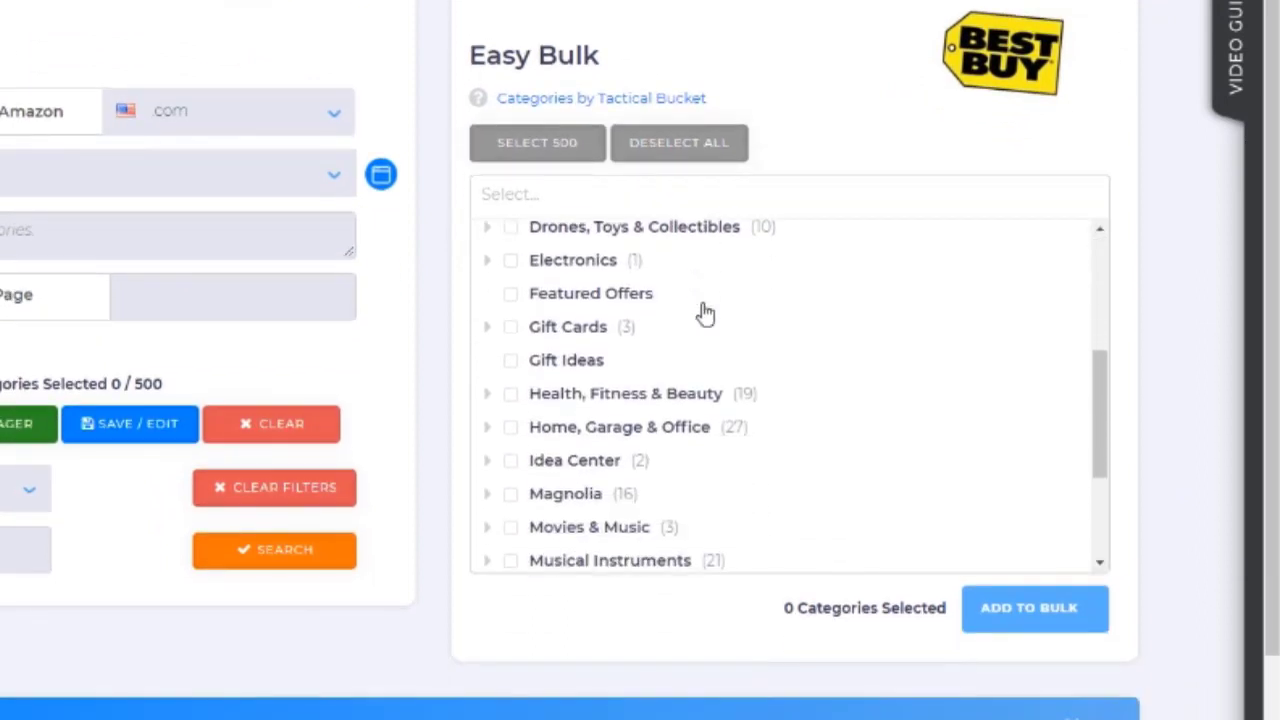
pyautogui.click(512, 388)
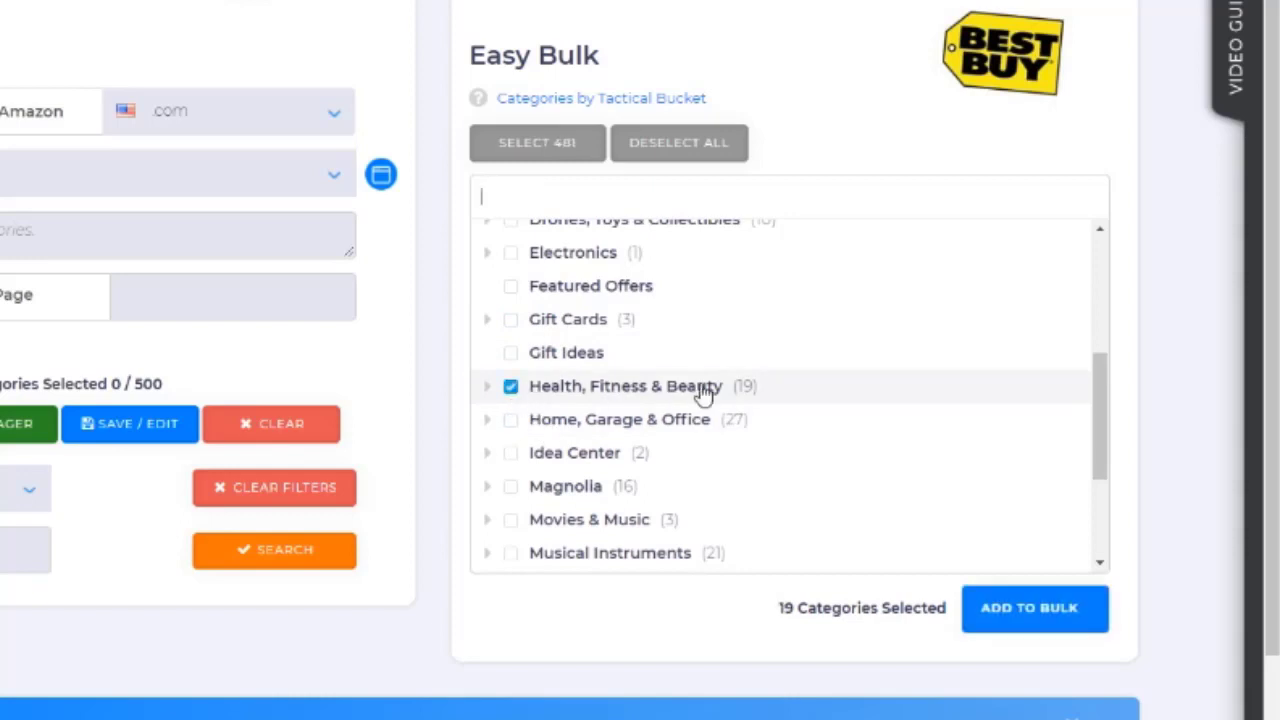
pyautogui.click(489, 389)
pyautogui.scroll(-3, 763, 414)
pyautogui.scroll(3, 700, 410)
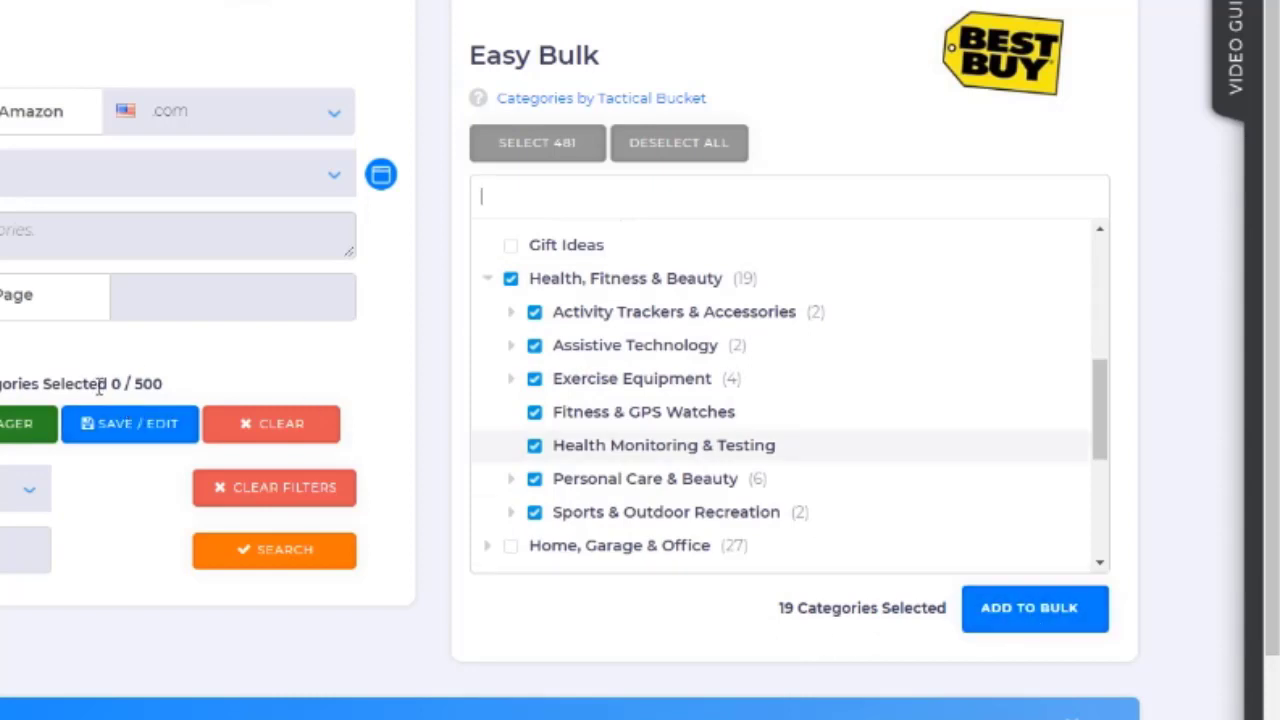
pyautogui.click(1018, 605)
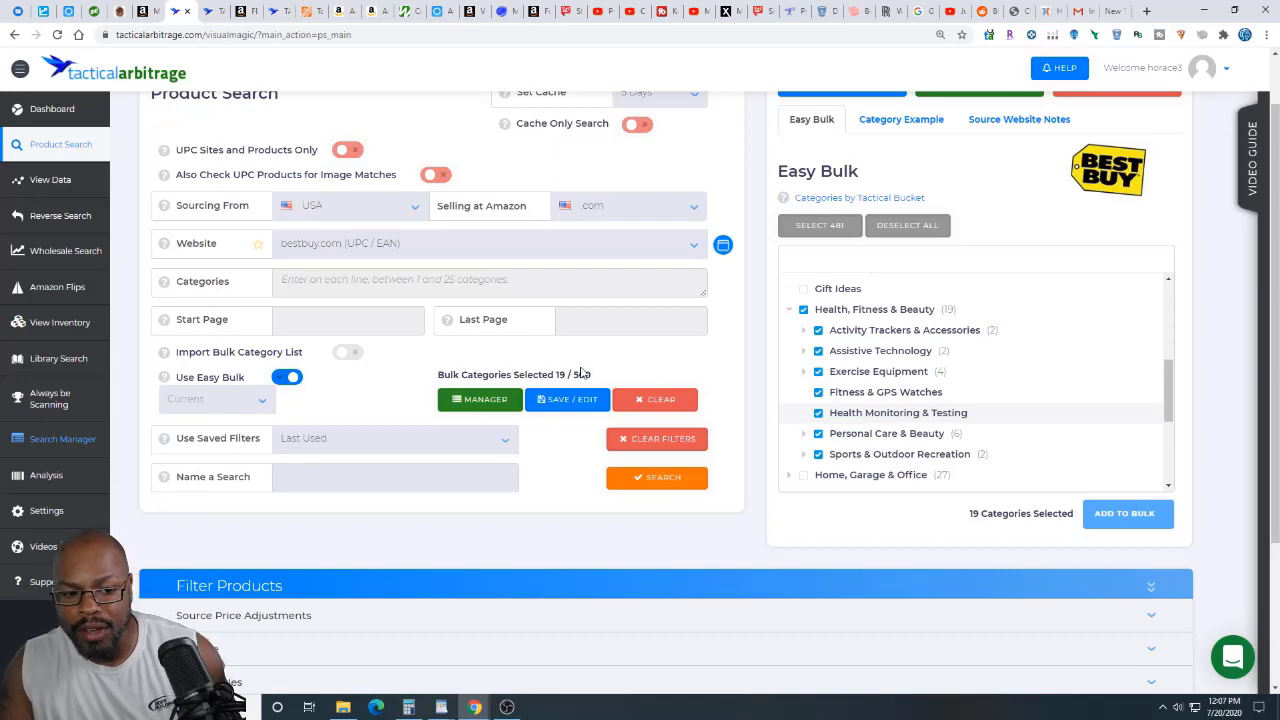
# - Expand the source price adjustments, try a state sales tax increase of 6%, and clear the value again
pyautogui.scroll(-2, 630, 370)
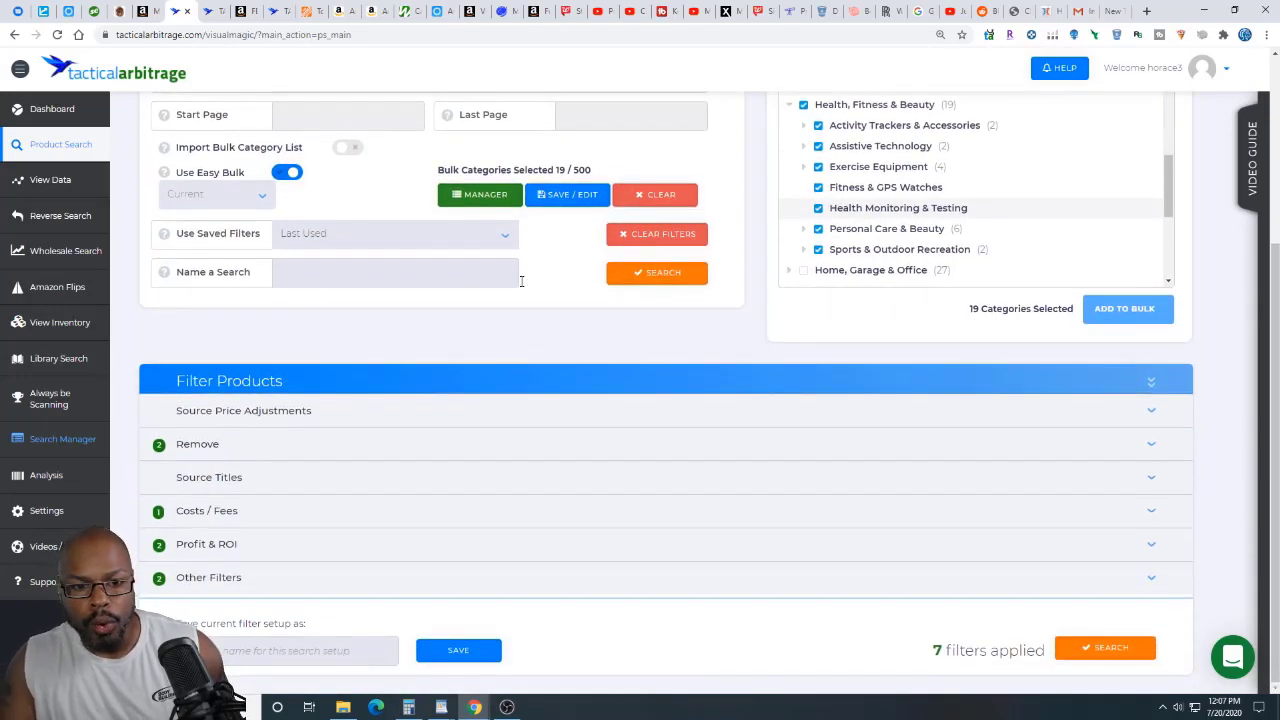
pyautogui.click(471, 420)
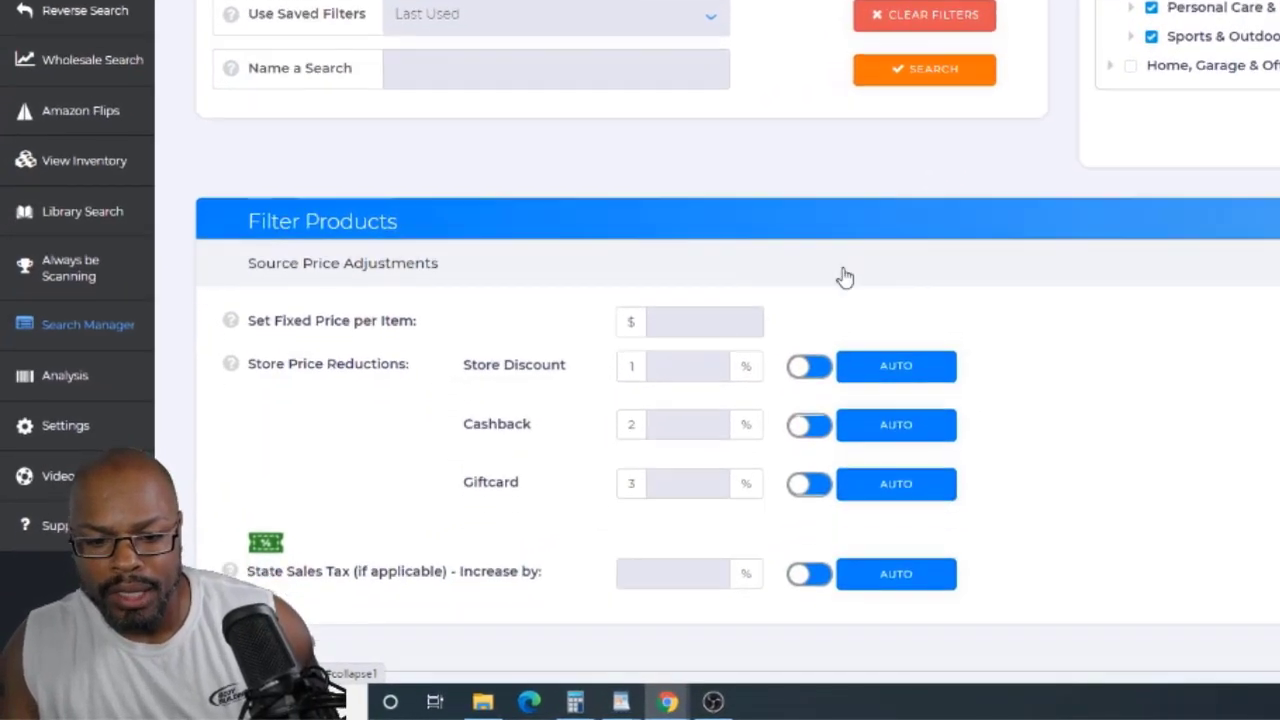
pyautogui.scroll(-2, 845, 277)
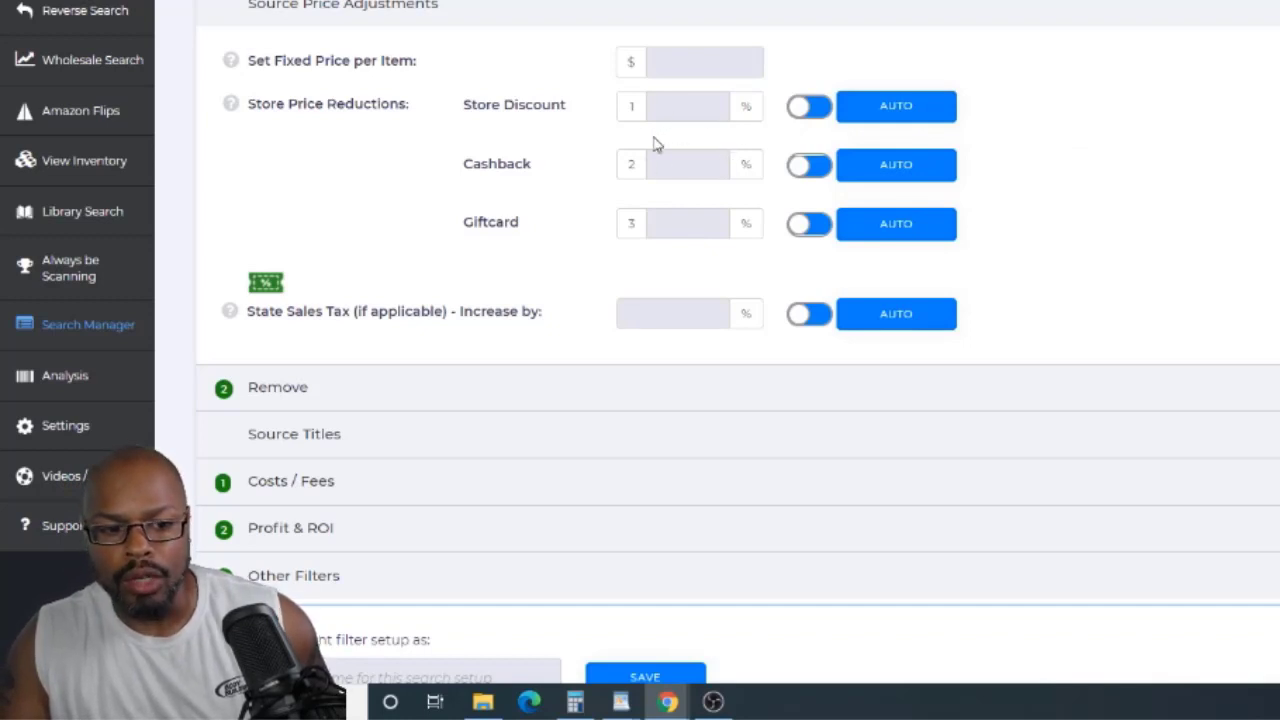
pyautogui.click(688, 314)
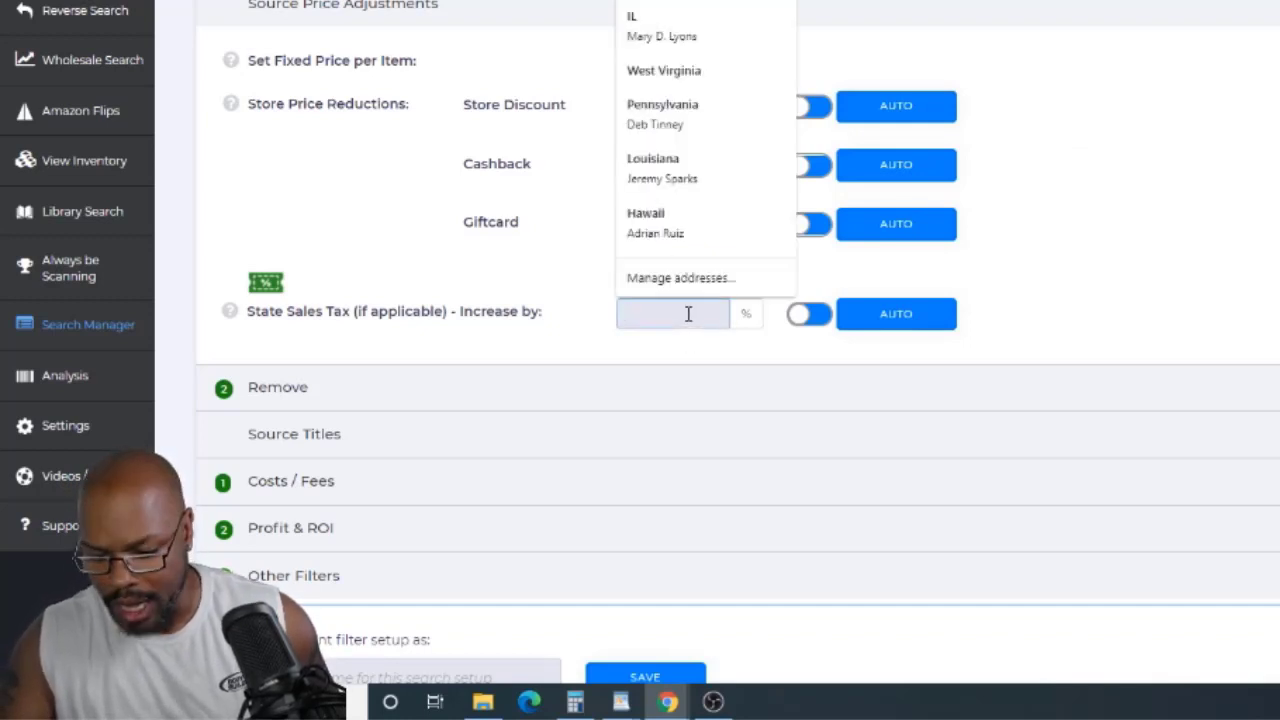
pyautogui.write('6')
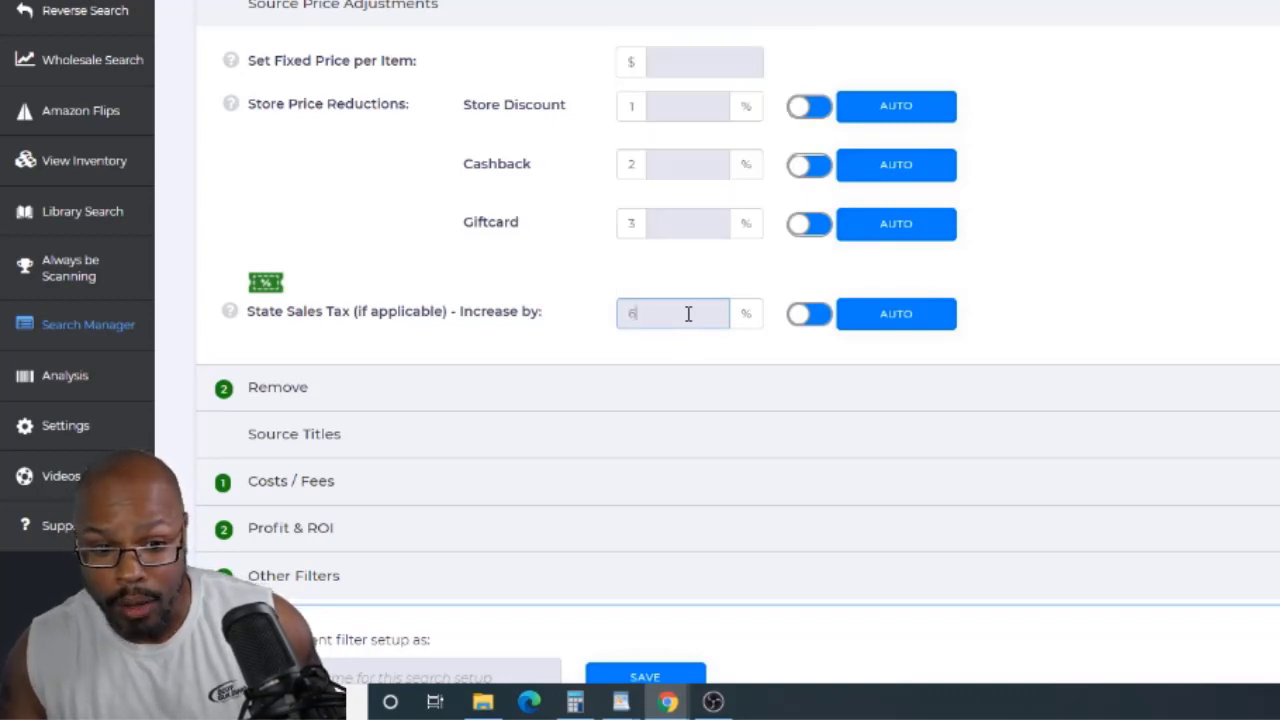
pyautogui.press('BackSpace')
# - Examine the Remove filters, including the rank period options, and the Source Titles filters
pyautogui.scroll(-1, 689, 314)
pyautogui.click(632, 343)
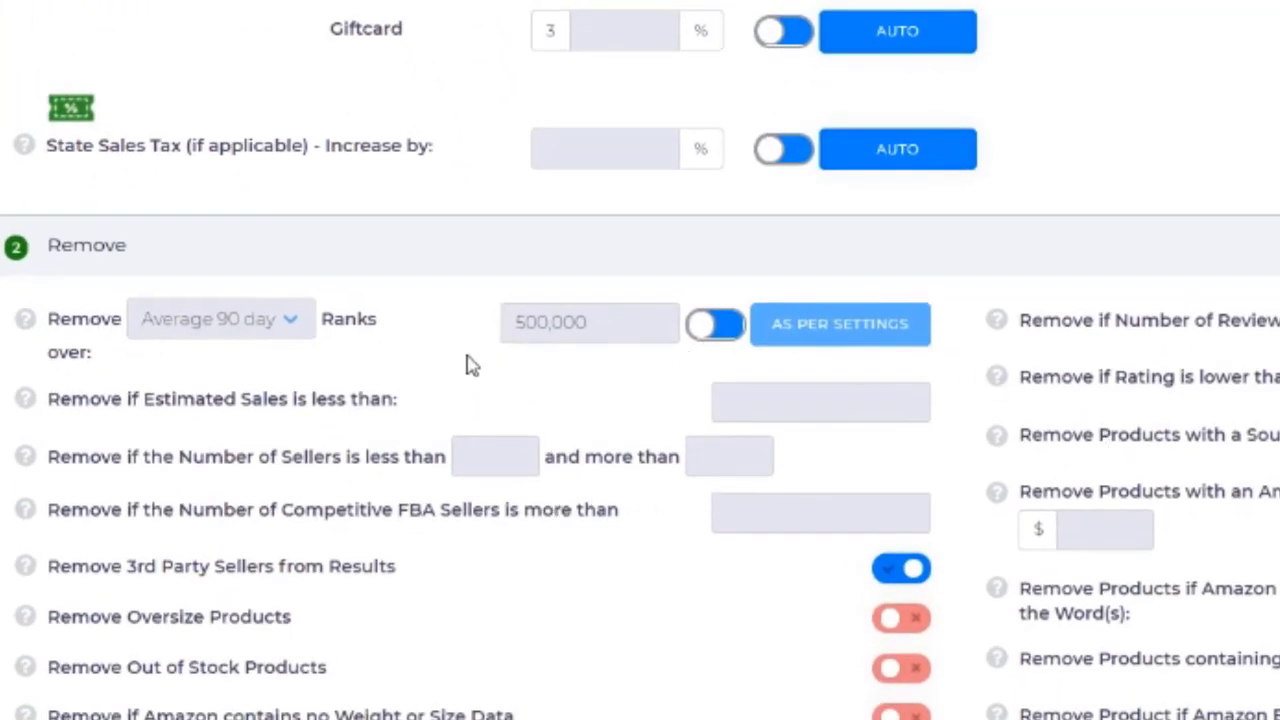
pyautogui.click(292, 338)
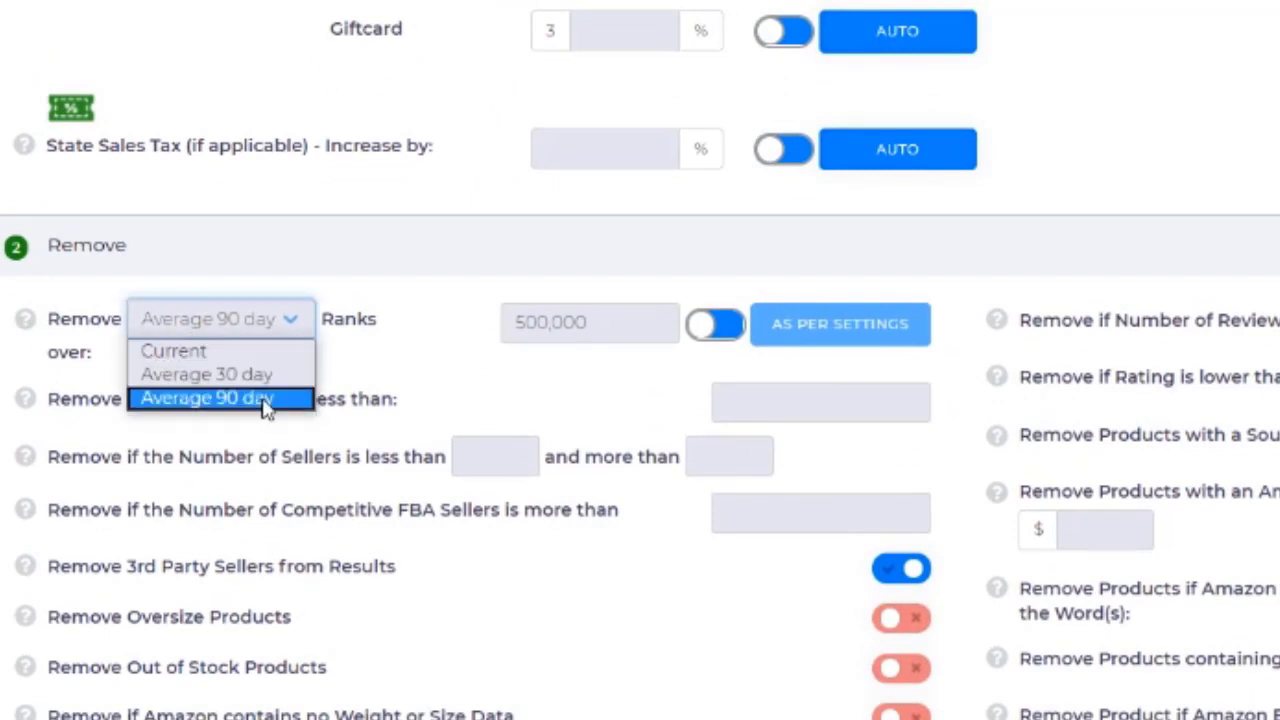
pyautogui.click(428, 312)
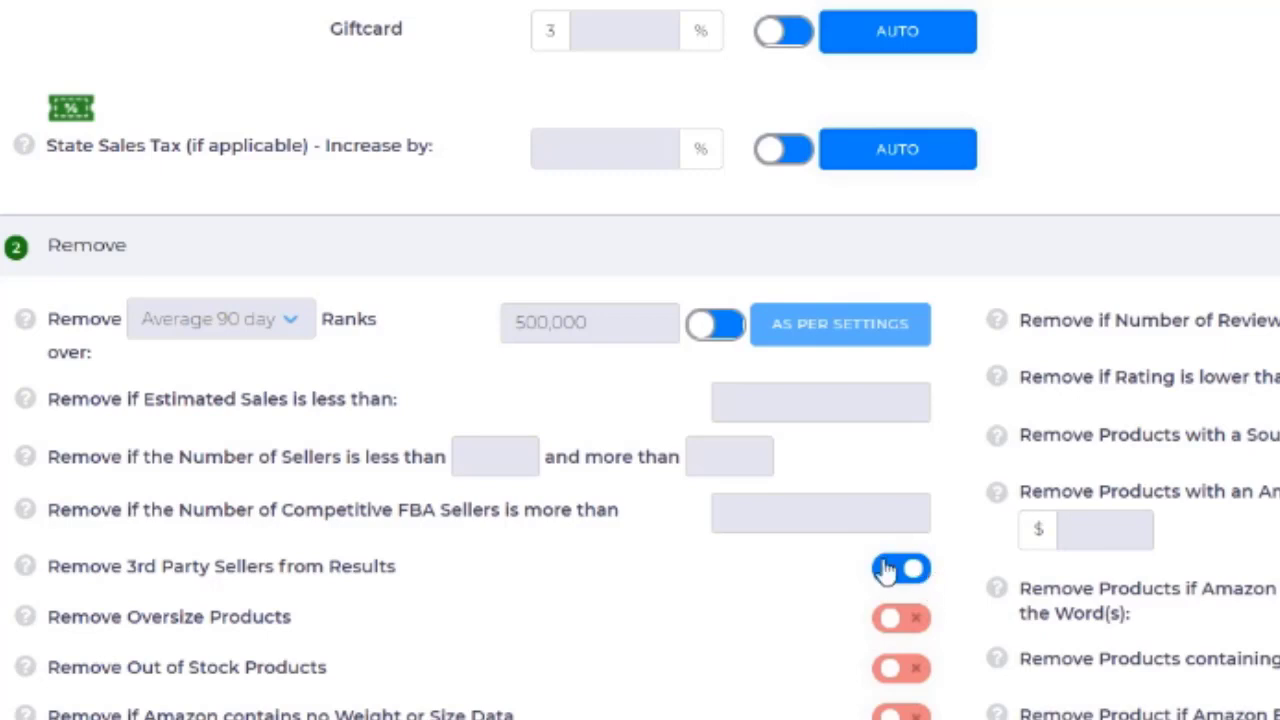
pyautogui.scroll(-3, 886, 569)
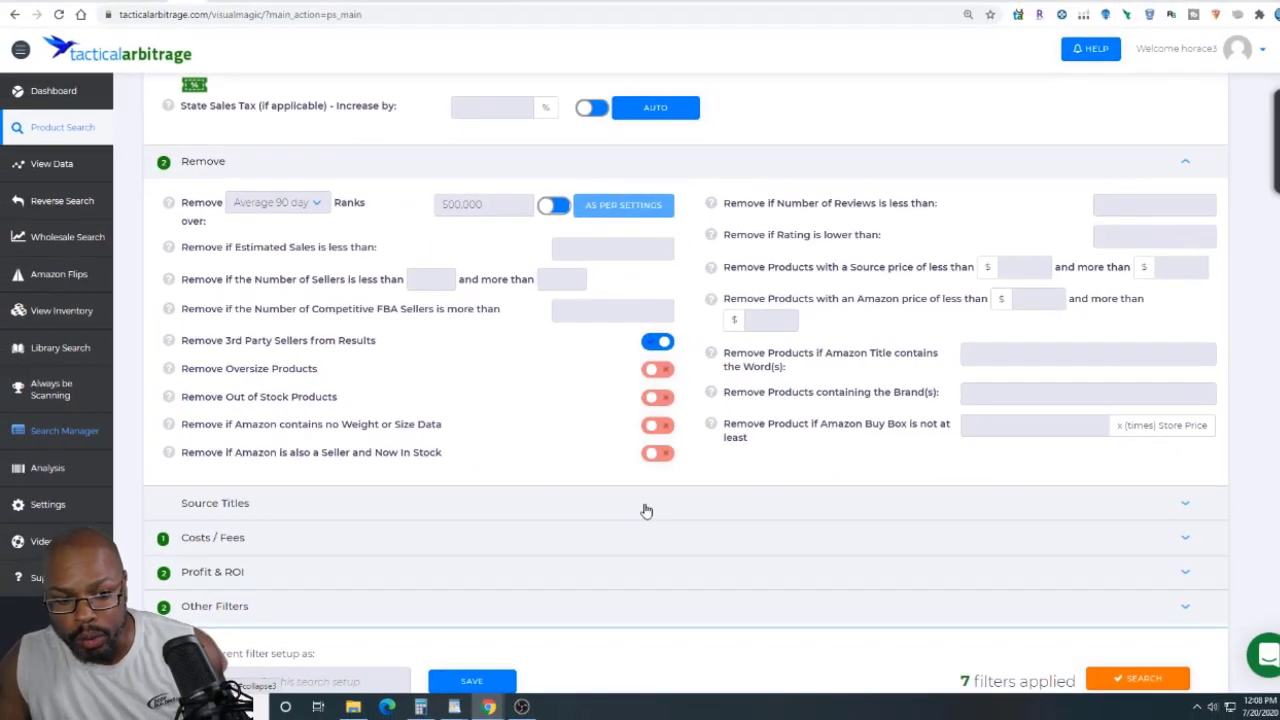
pyautogui.click(646, 510)
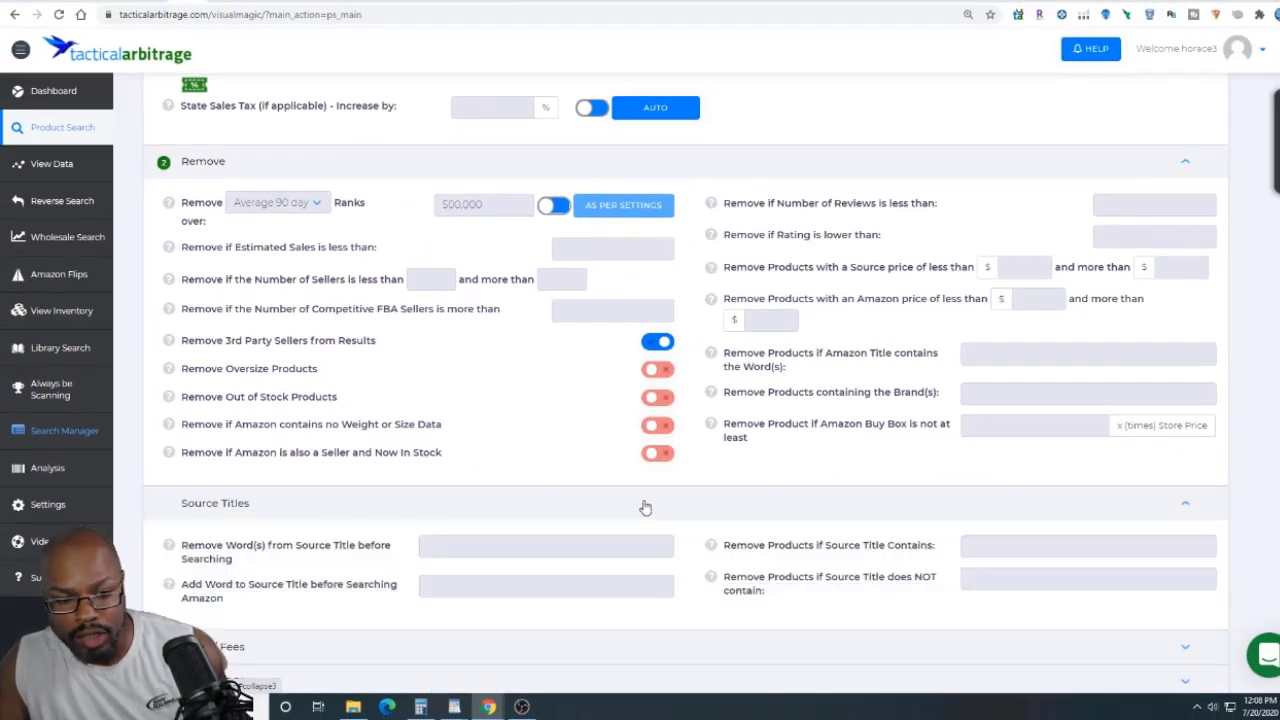
pyautogui.click(640, 505)
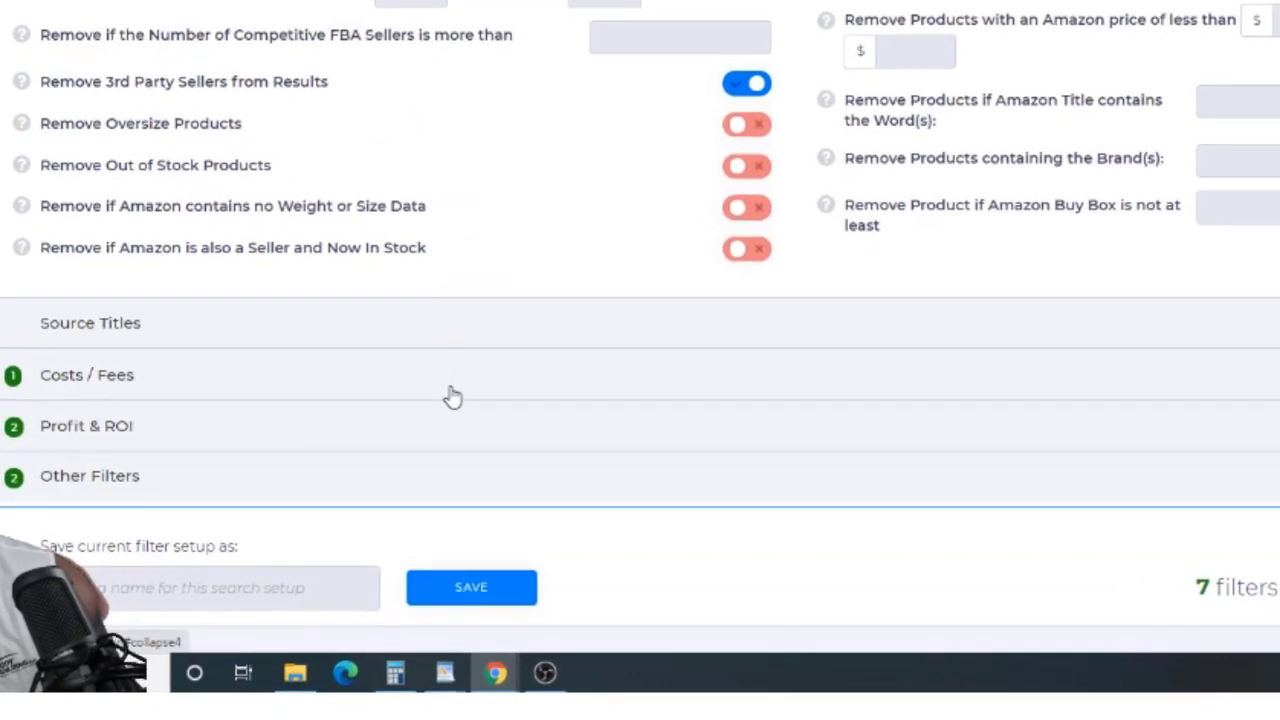
# - Review the Costs / Fees, Profit & ROI and Other Filters sections, and start the product search
pyautogui.click(453, 397)
pyautogui.scroll(-1, 620, 354)
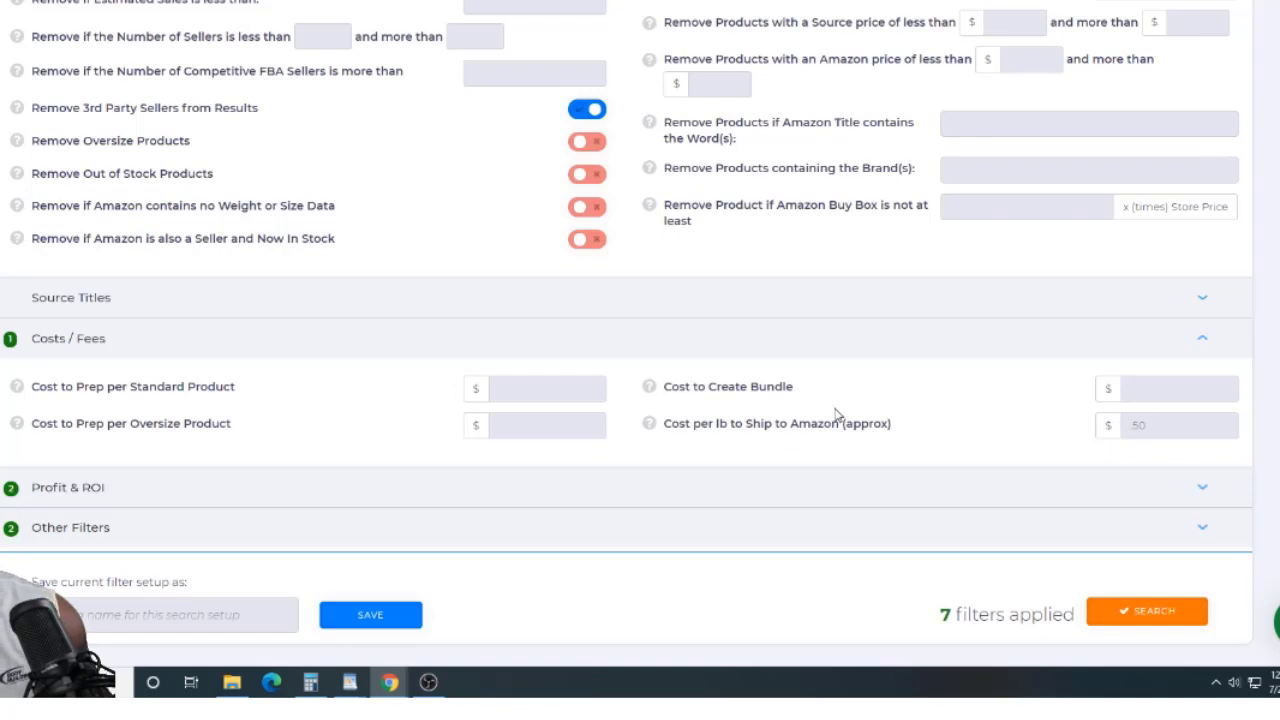
pyautogui.click(417, 489)
pyautogui.scroll(-1, 420, 497)
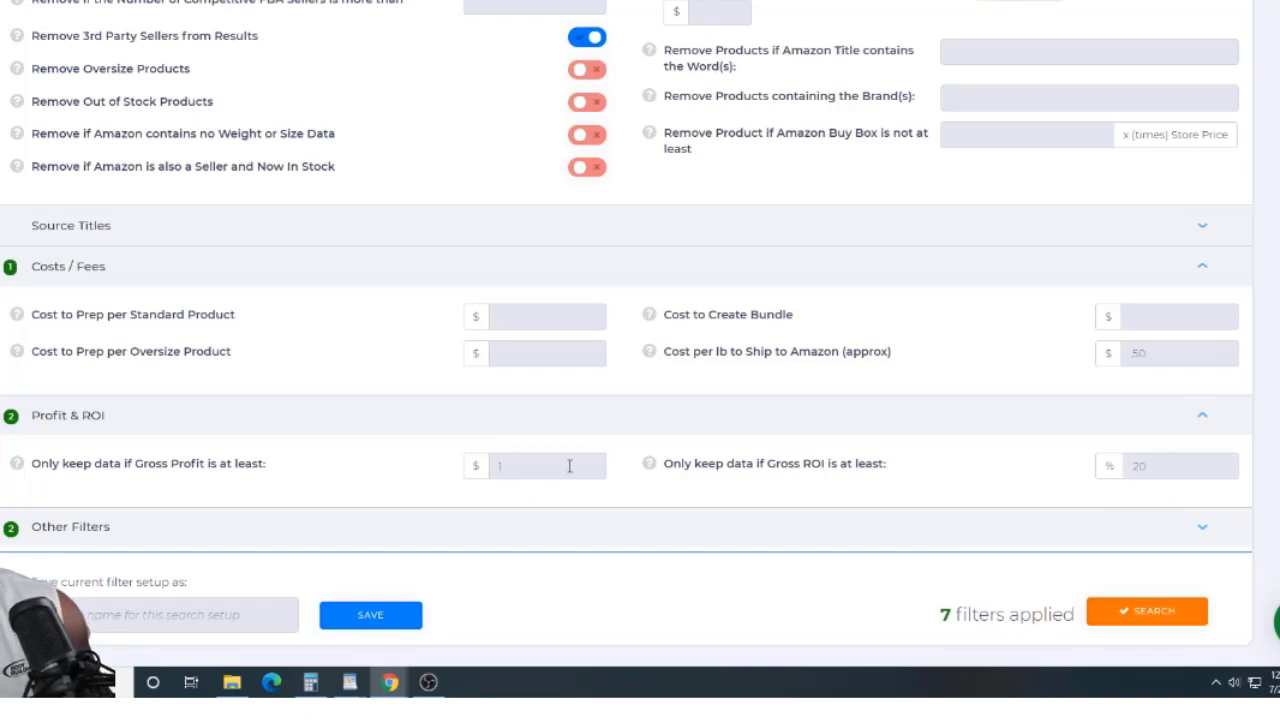
pyautogui.click(603, 543)
pyautogui.scroll(-2, 654, 497)
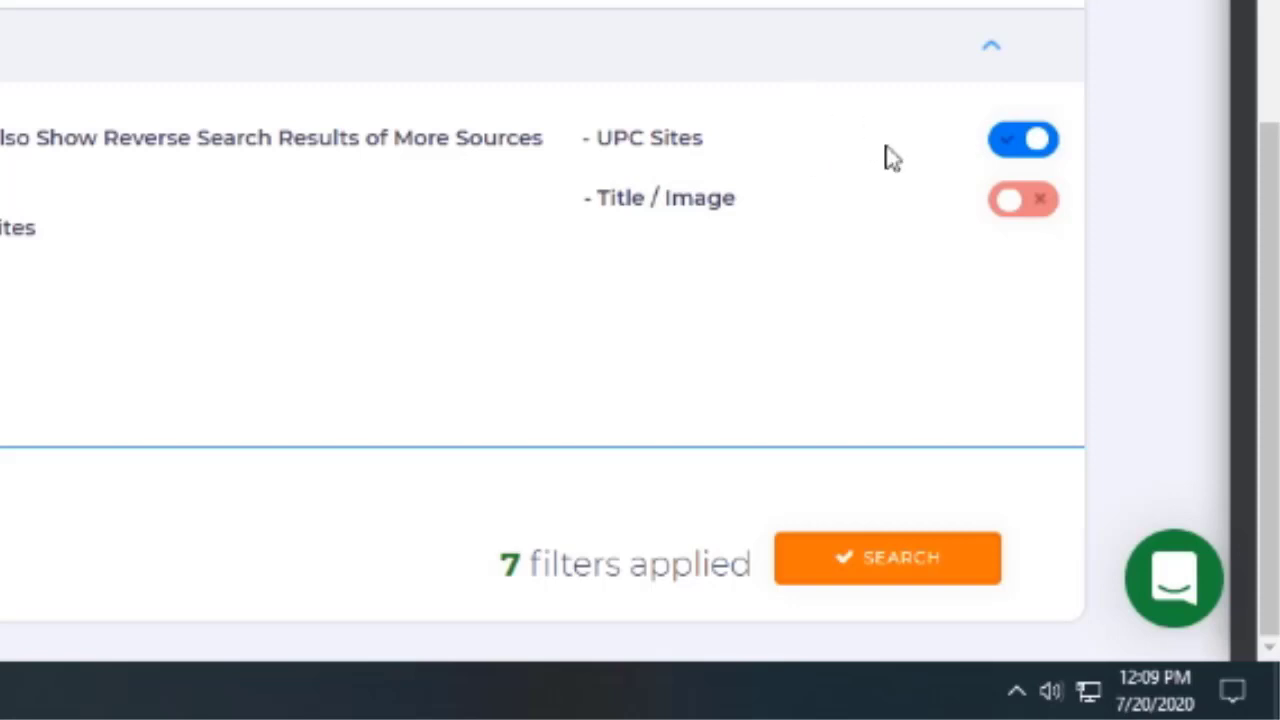
pyautogui.click(893, 566)
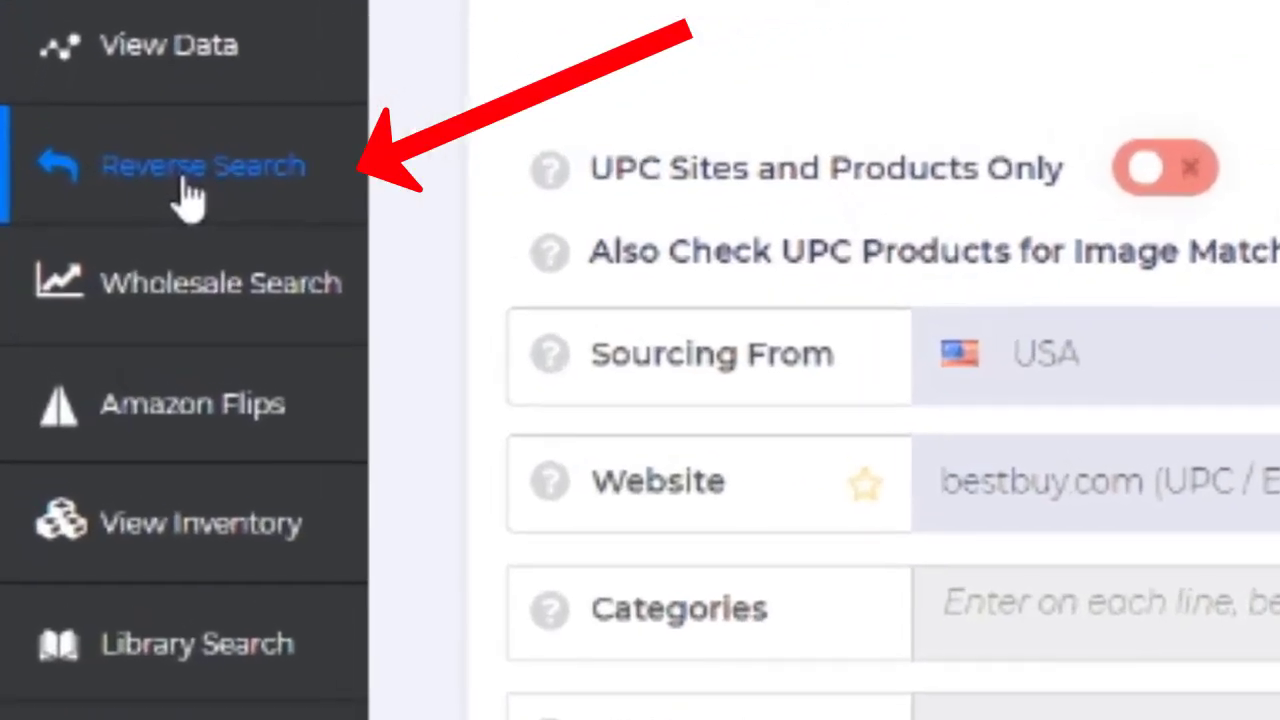
# - Open the Reverse Search page and browse its Level 1 category options, leaving Movies & TV selected
pyautogui.click(190, 195)
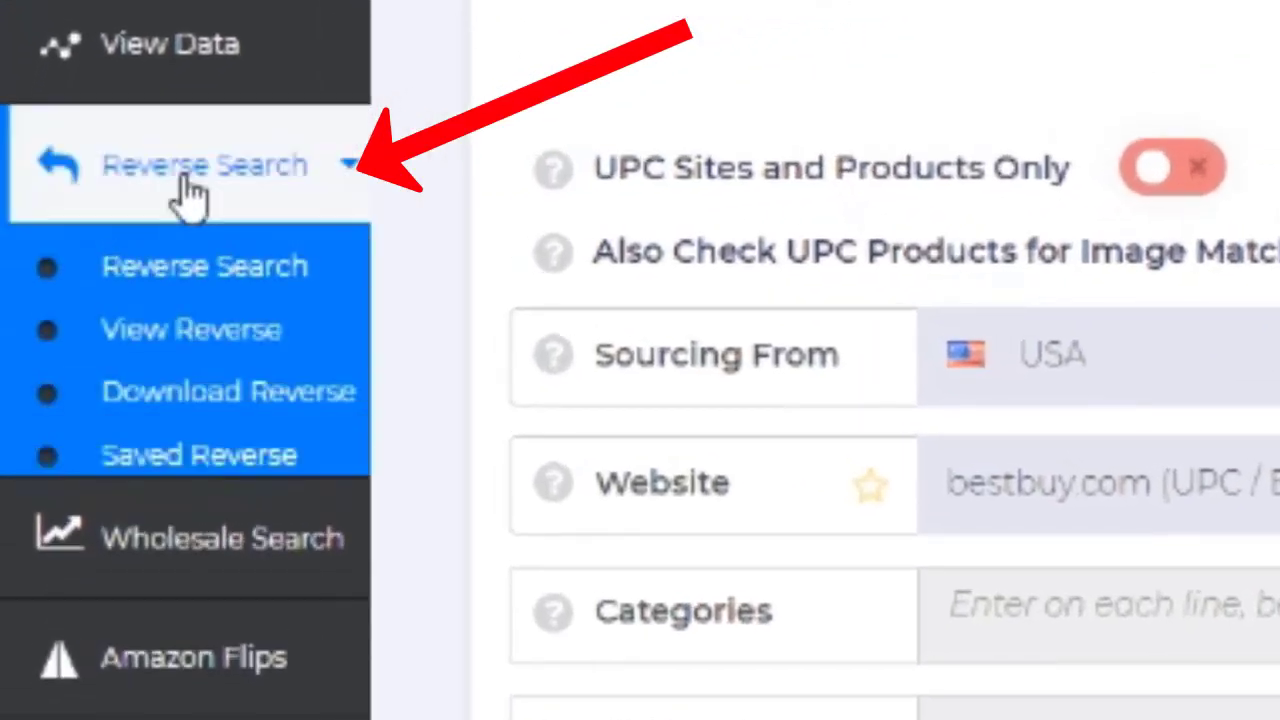
pyautogui.click(200, 256)
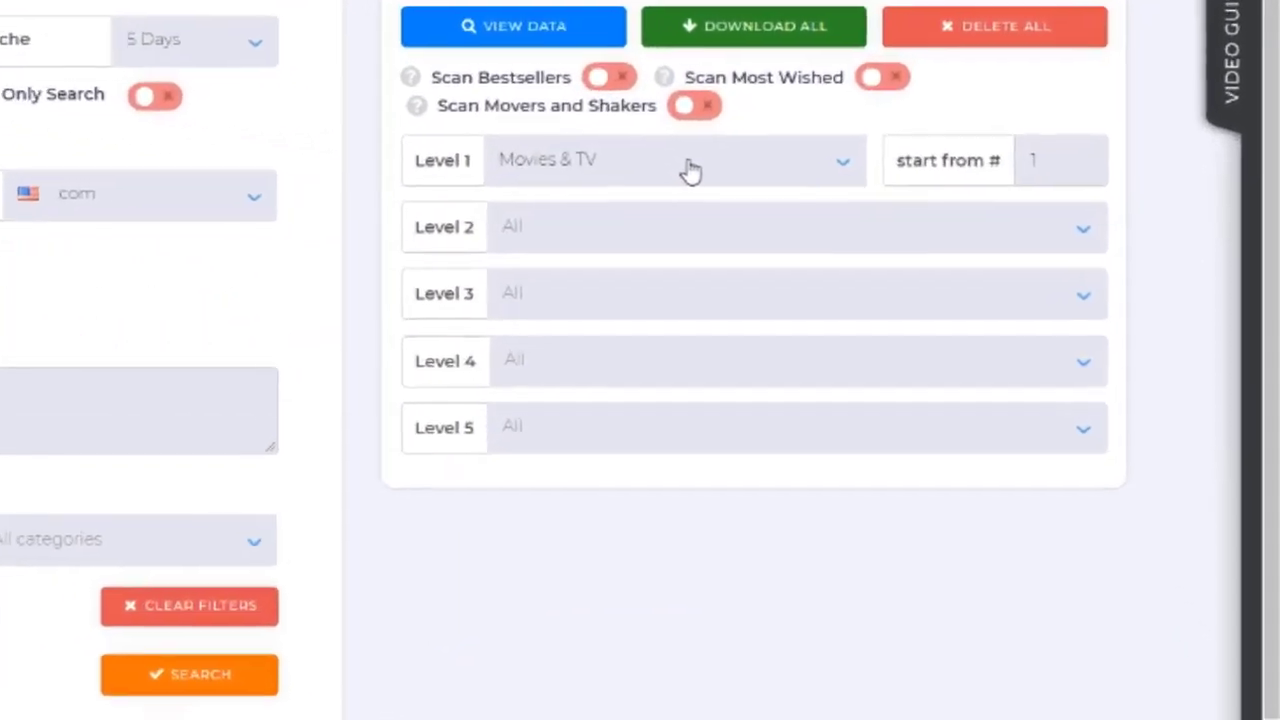
pyautogui.click(690, 172)
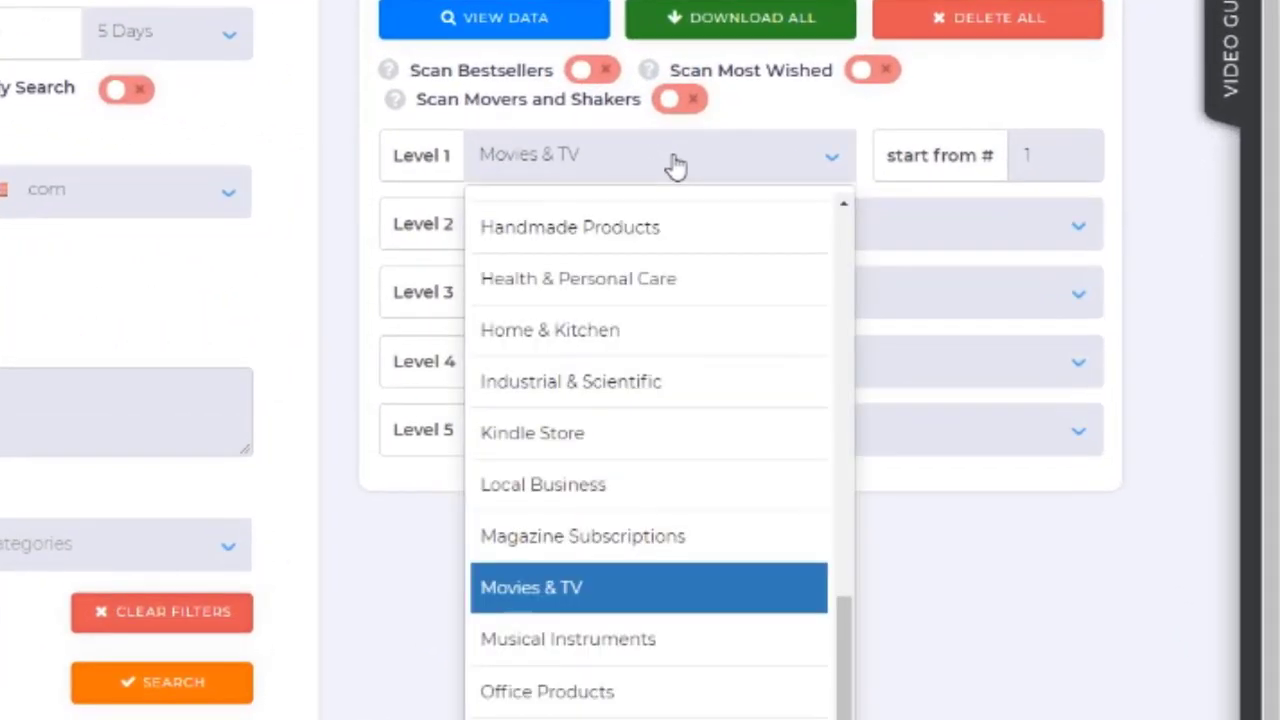
pyautogui.scroll(10, 705, 257)
pyautogui.scroll(2, 693, 258)
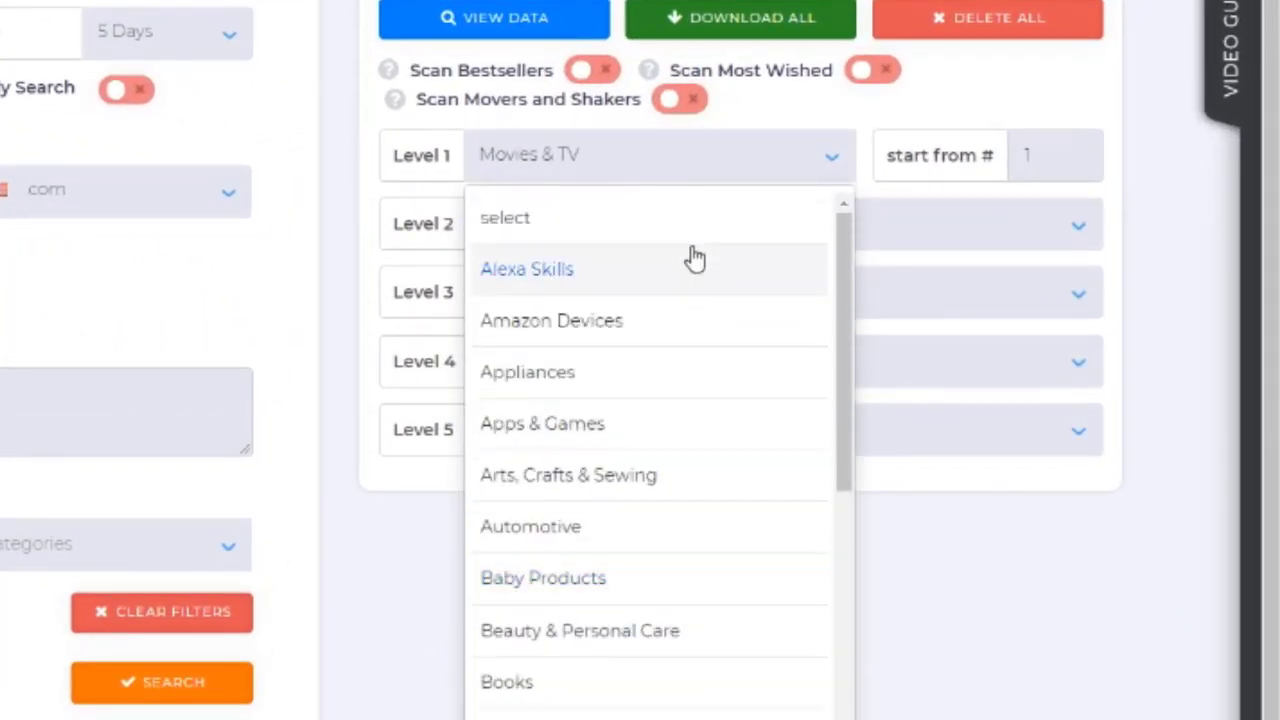
pyautogui.scroll(-5, 693, 256)
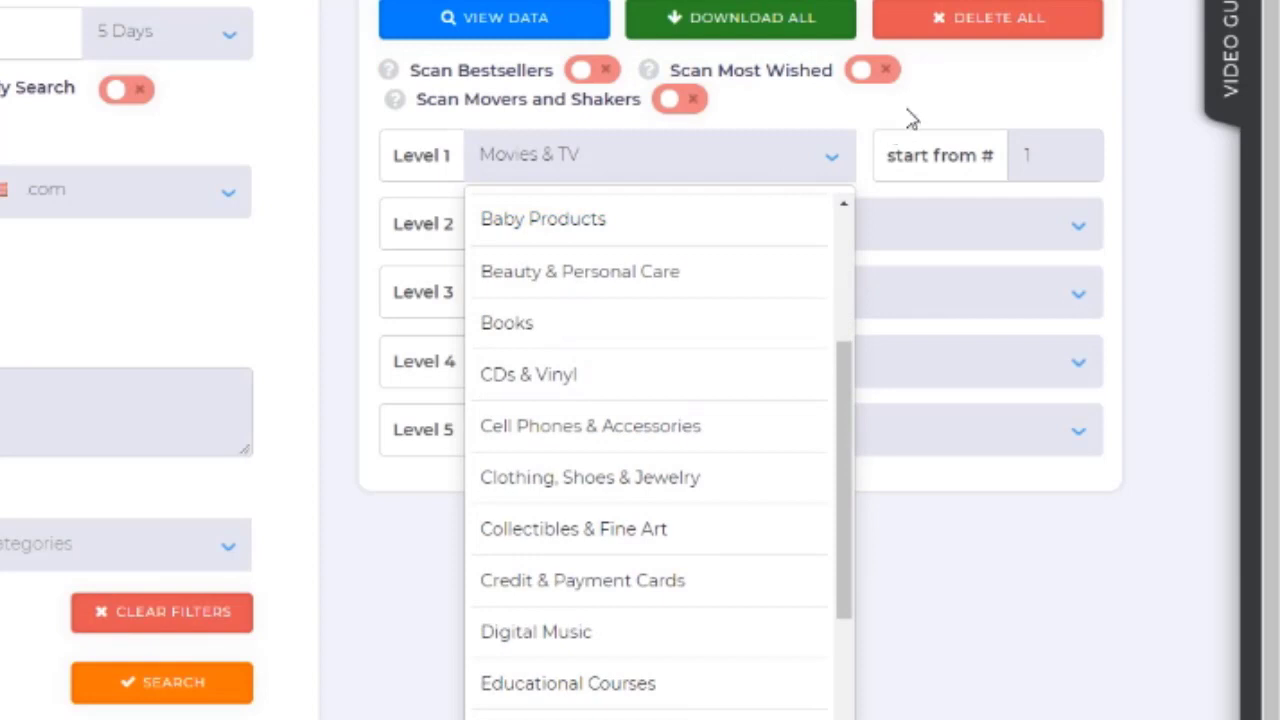
pyautogui.click(975, 94)
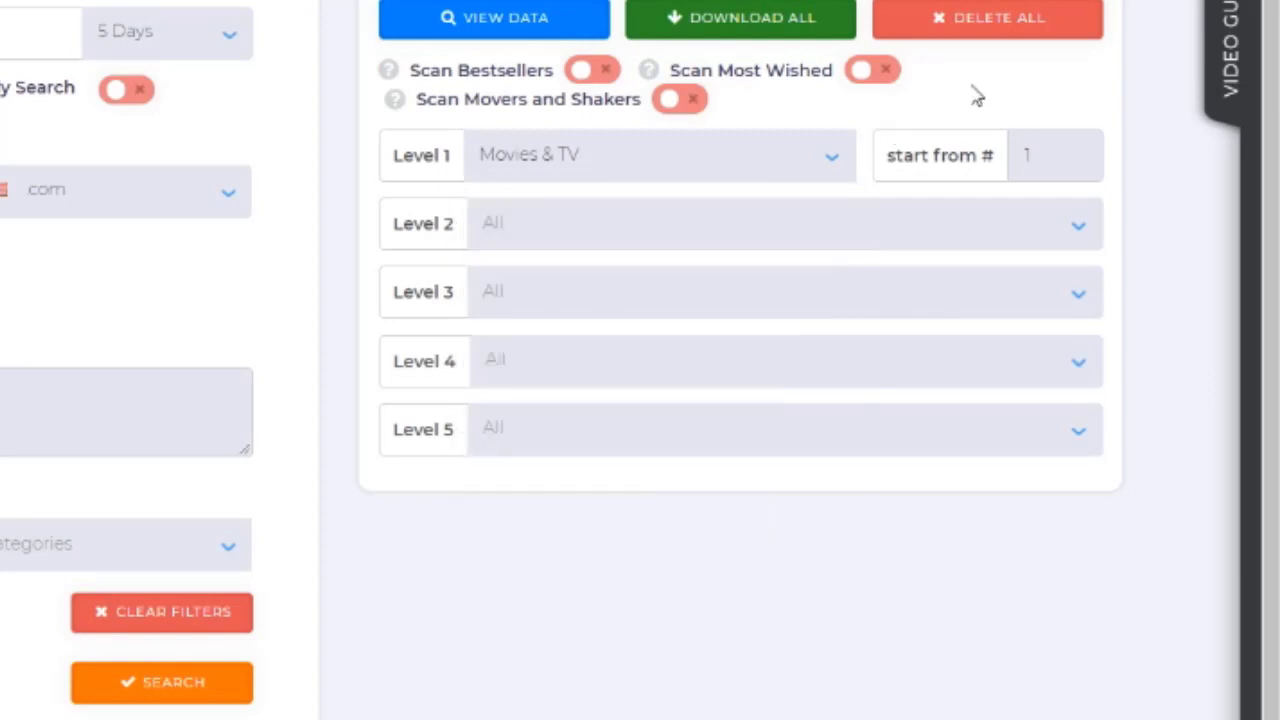
pyautogui.click(810, 169)
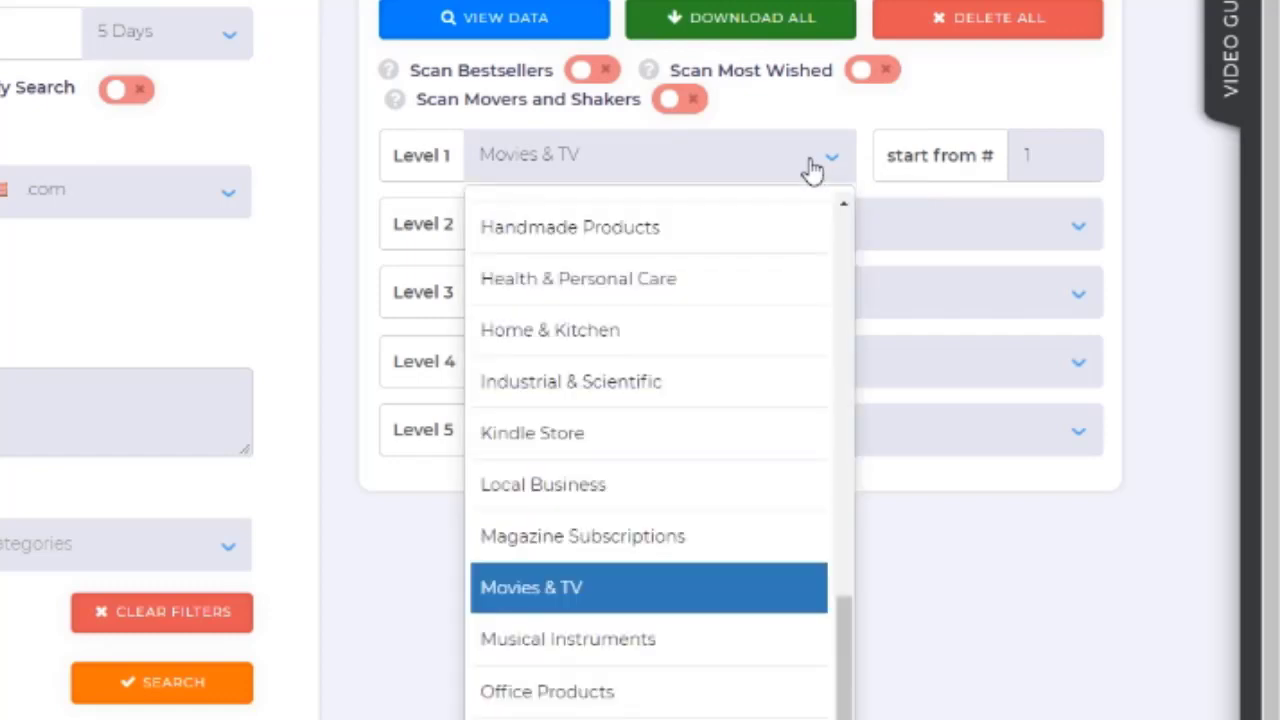
pyautogui.click(810, 169)
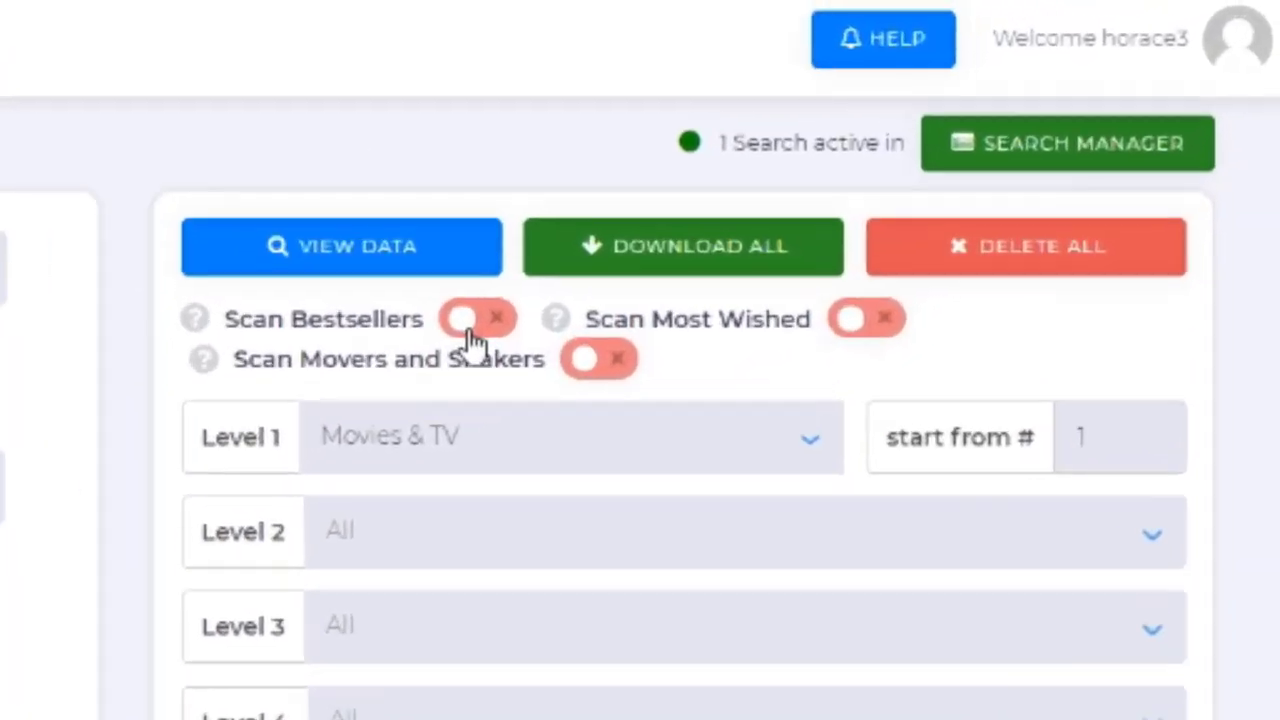
# - Turn on Scan Bestsellers for the reverse search and read its help note on scan limits
pyautogui.click(797, 191)
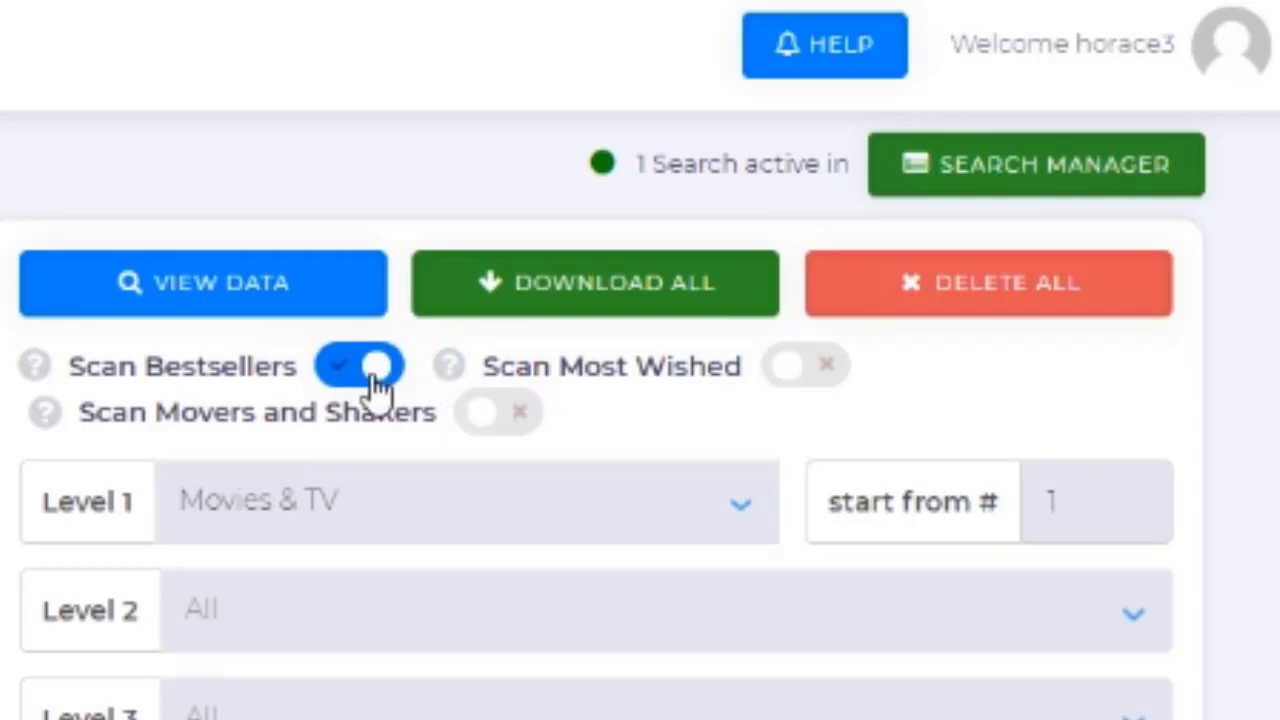
pyautogui.click(451, 372)
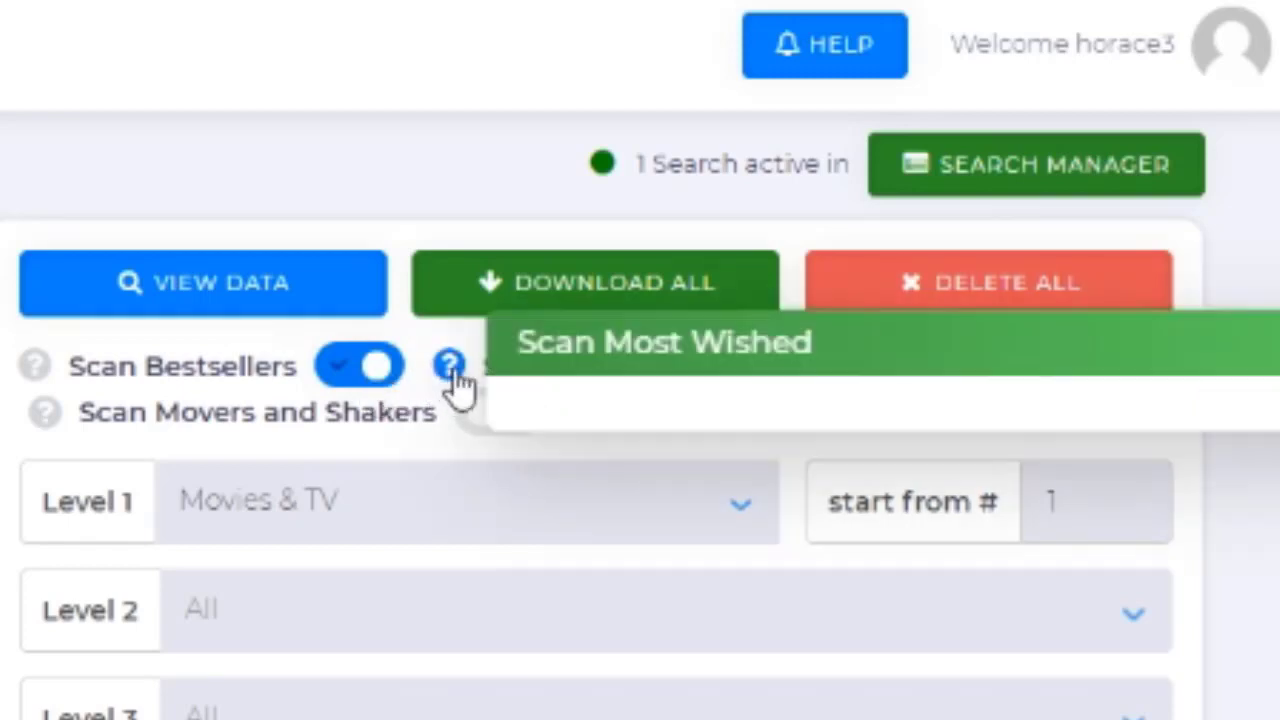
pyautogui.click(34, 368)
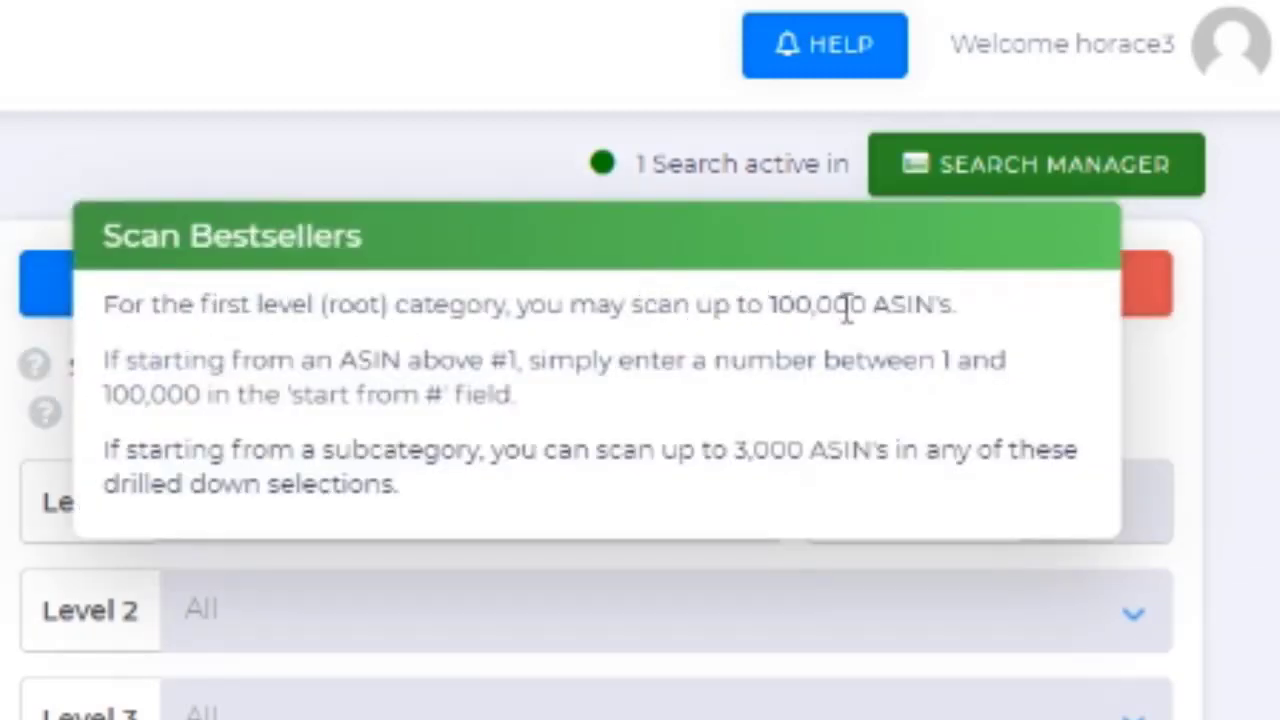
pyautogui.click(104, 220)
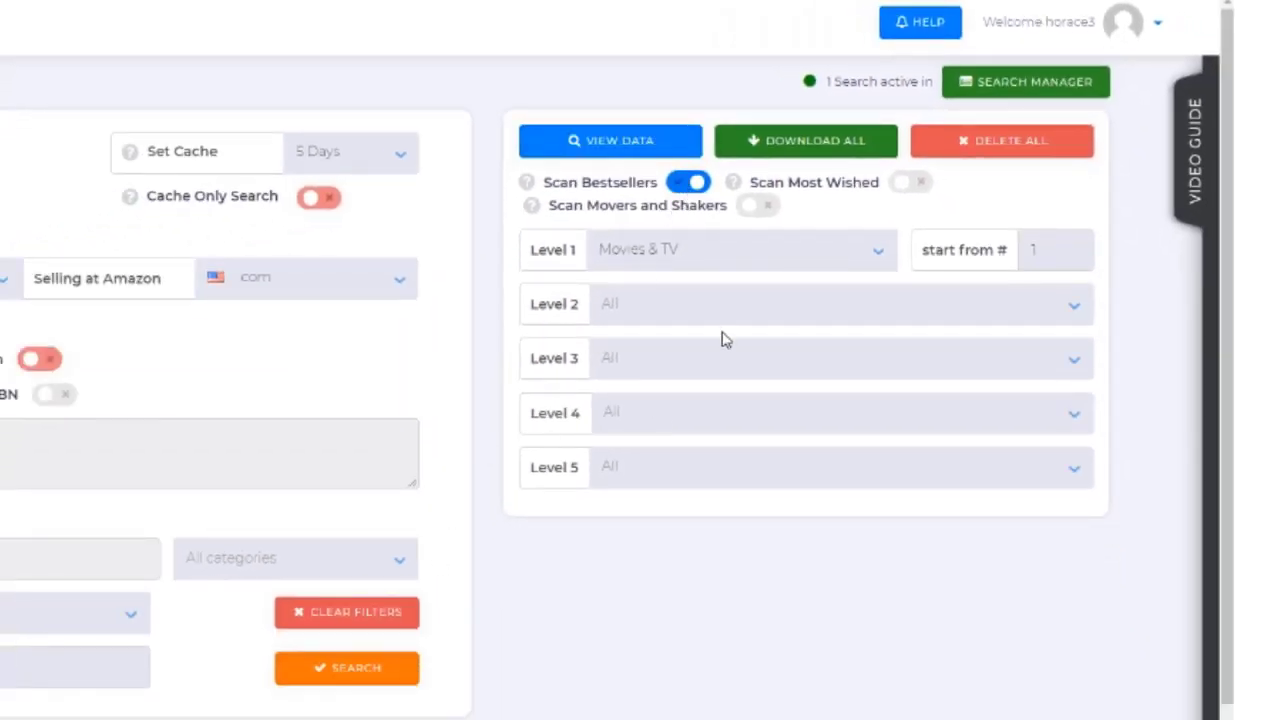
# - Set the Level 1 category of the bestseller scan to Home & Kitchen
pyautogui.click(693, 262)
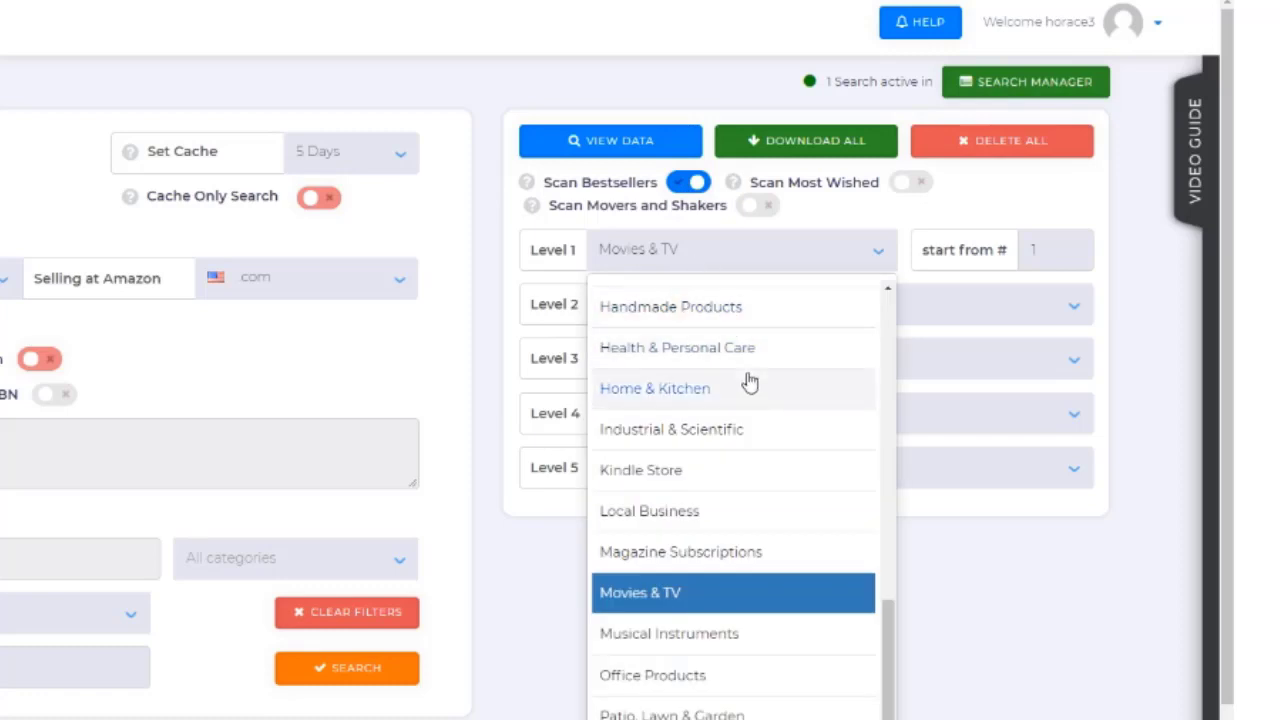
pyautogui.scroll(-1, 750, 383)
pyautogui.scroll(1, 720, 390)
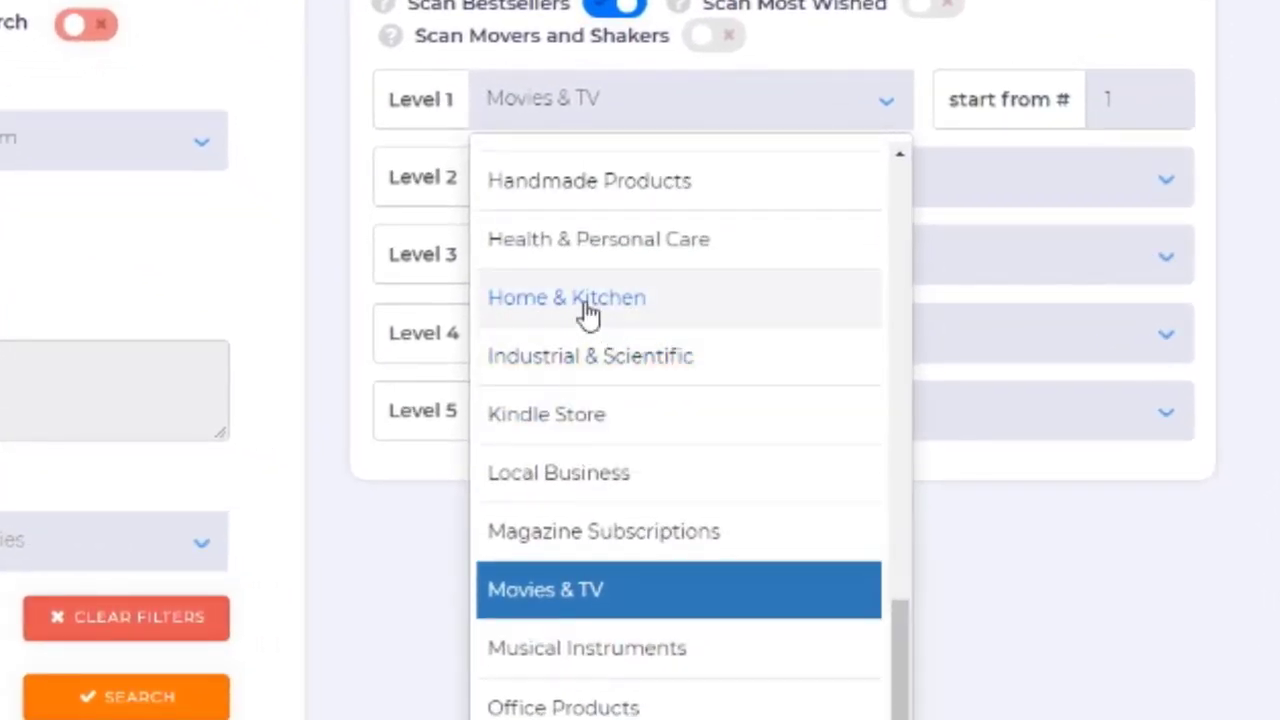
pyautogui.click(587, 300)
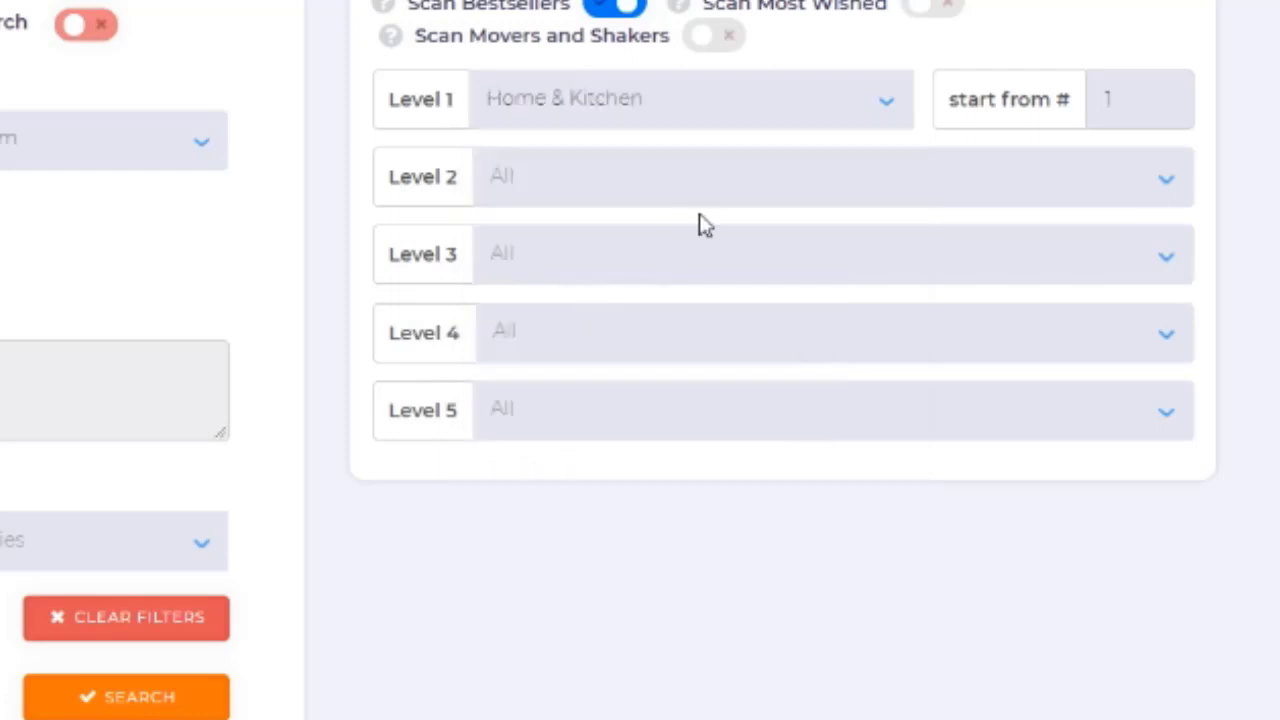
# - Narrow the bestseller scan to Categories at Level 2 and Kitchen & Dining at Level 3
pyautogui.click(745, 192)
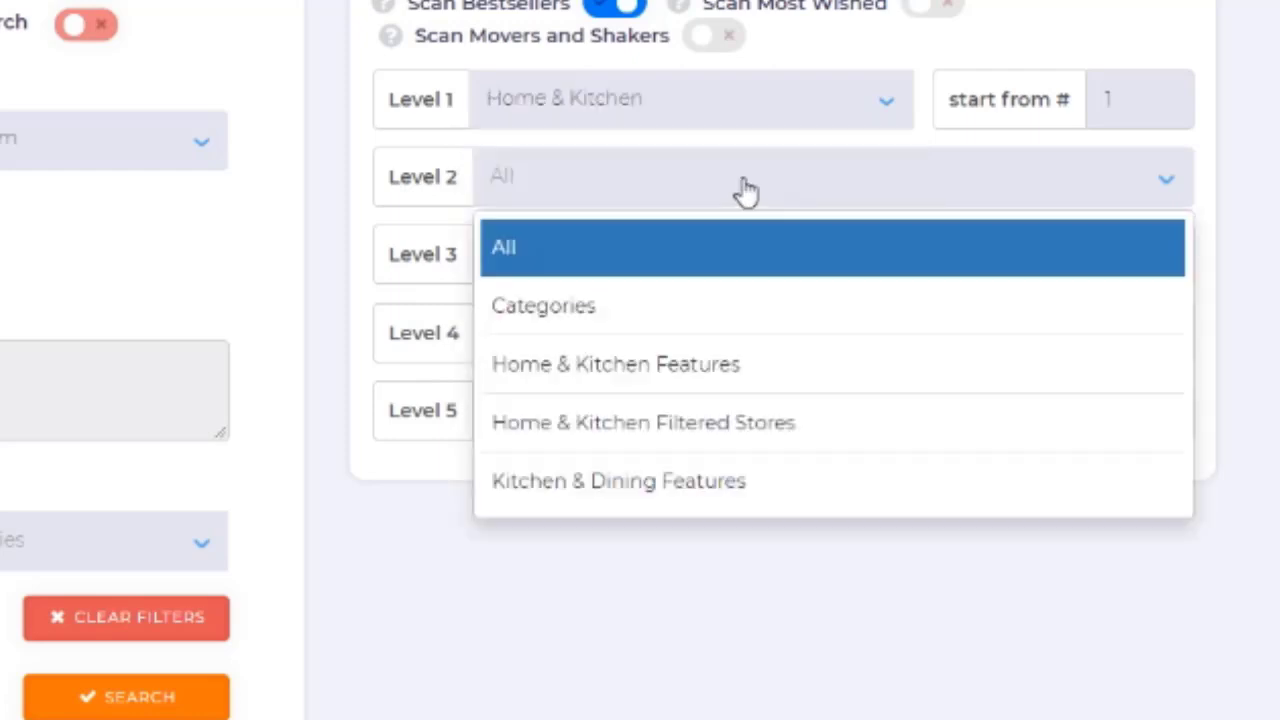
pyautogui.click(672, 312)
pyautogui.click(692, 262)
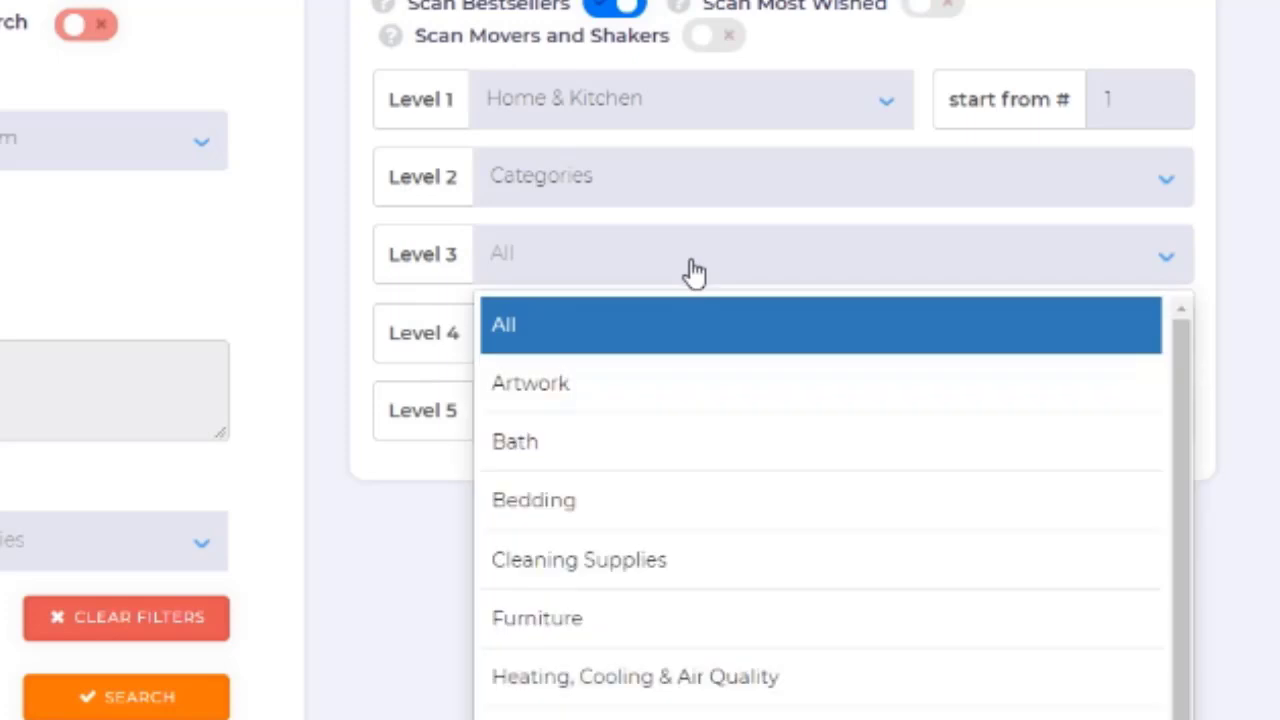
pyautogui.scroll(-5, 678, 370)
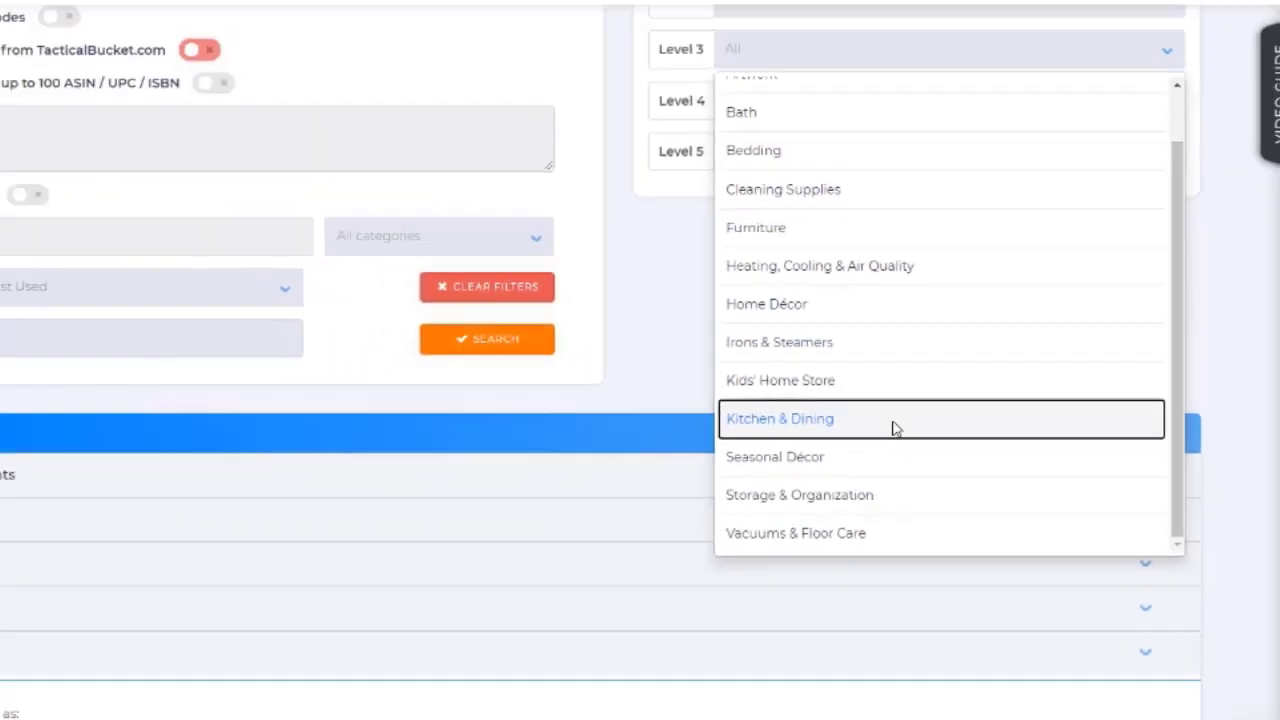
pyautogui.click(748, 481)
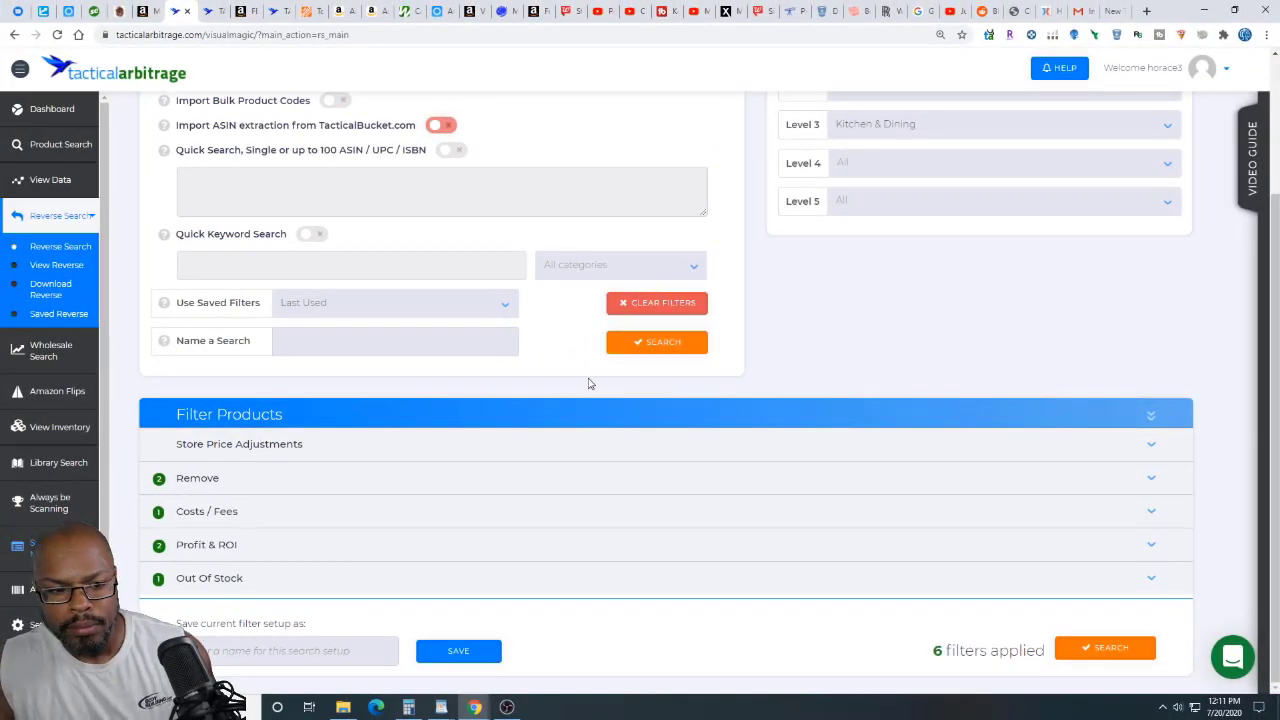
# - Set the state sales tax increase to 6% in the store price adjustments and review the Remove filters
pyautogui.click(513, 444)
pyautogui.scroll(-1, 622, 450)
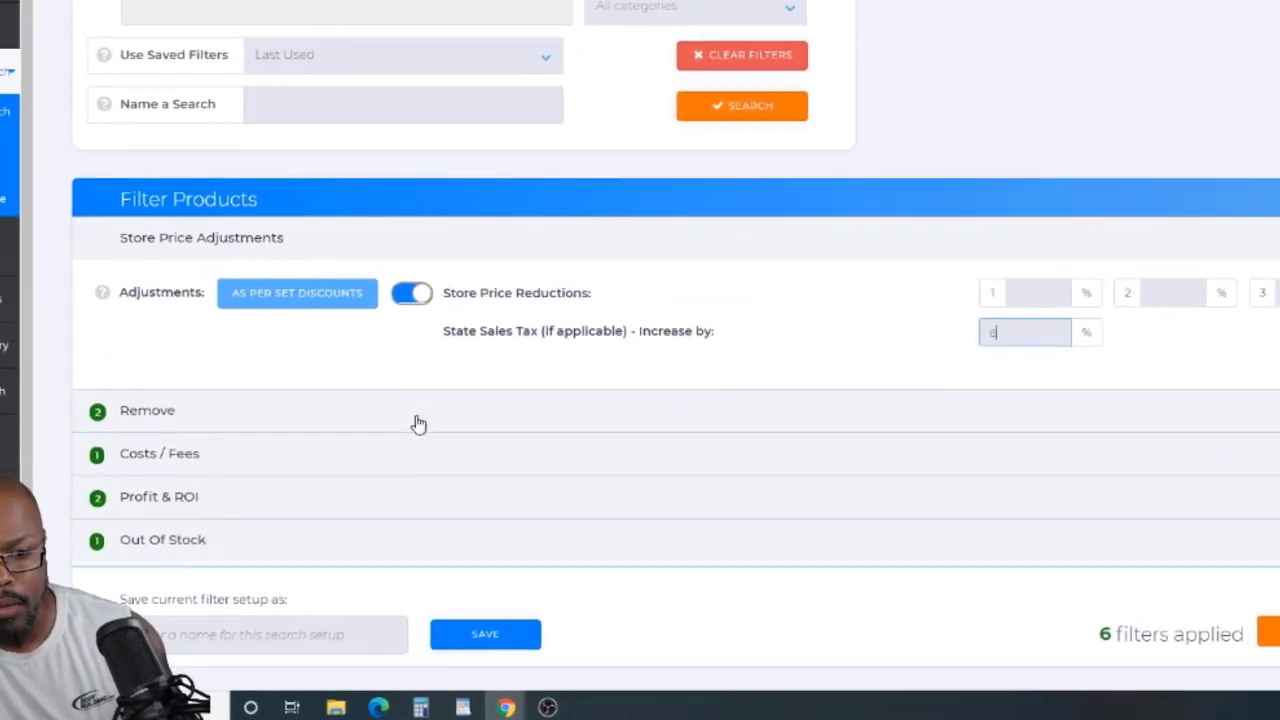
pyautogui.click(393, 489)
pyautogui.scroll(-3, 405, 420)
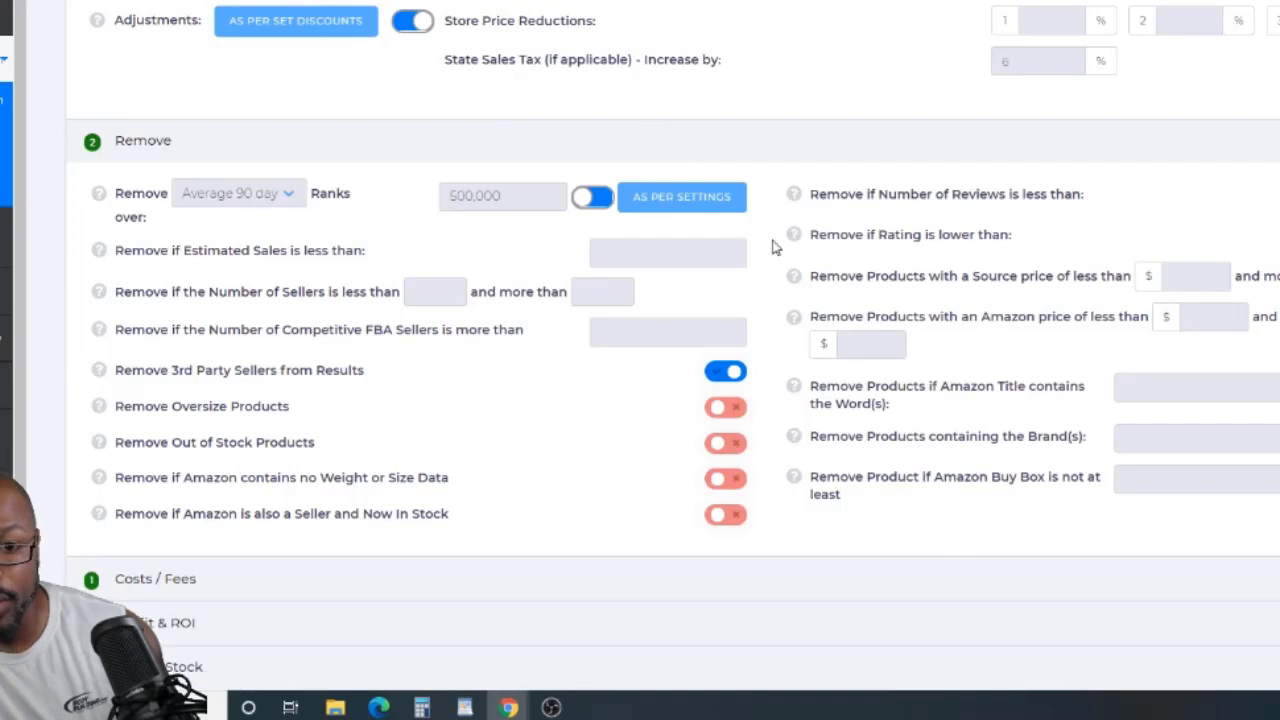
pyautogui.scroll(-2, 725, 149)
# - Expand and review the Costs / Fees and Profit & ROI filters of the reverse search
pyautogui.click(641, 457)
pyautogui.scroll(-1, 712, 408)
pyautogui.scroll(-1, 712, 408)
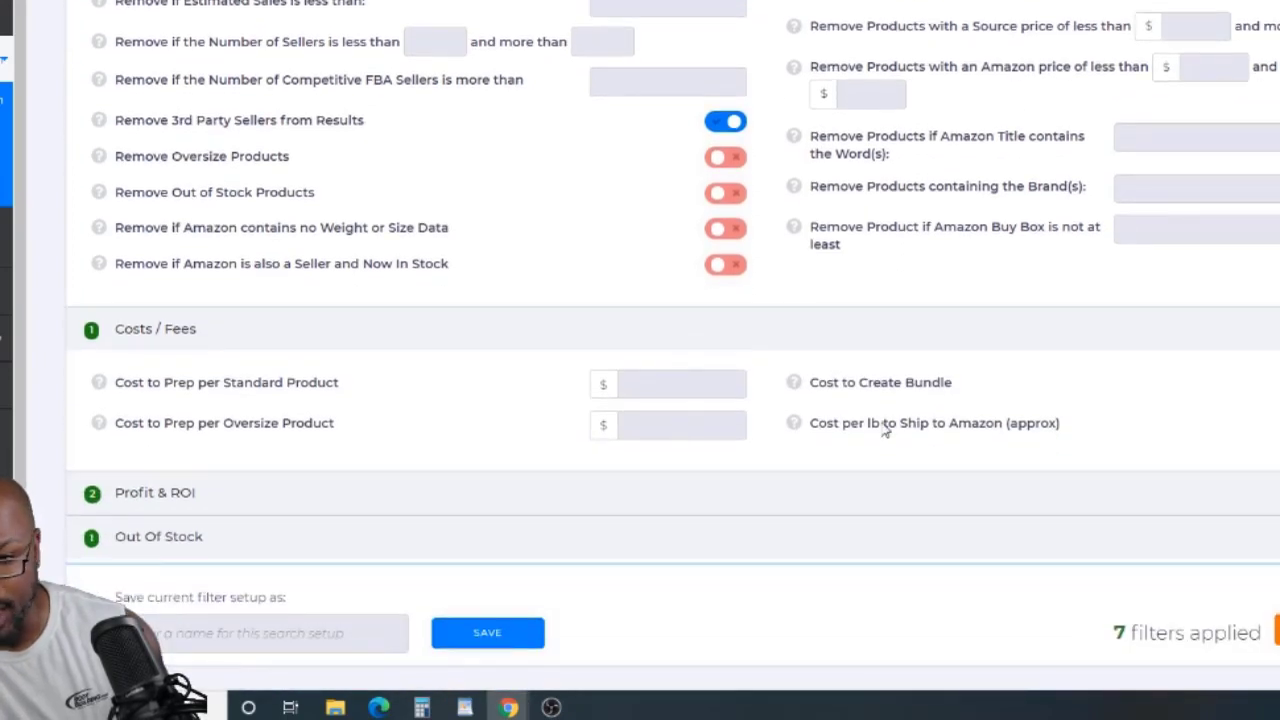
pyautogui.click(515, 499)
pyautogui.scroll(-1, 791, 486)
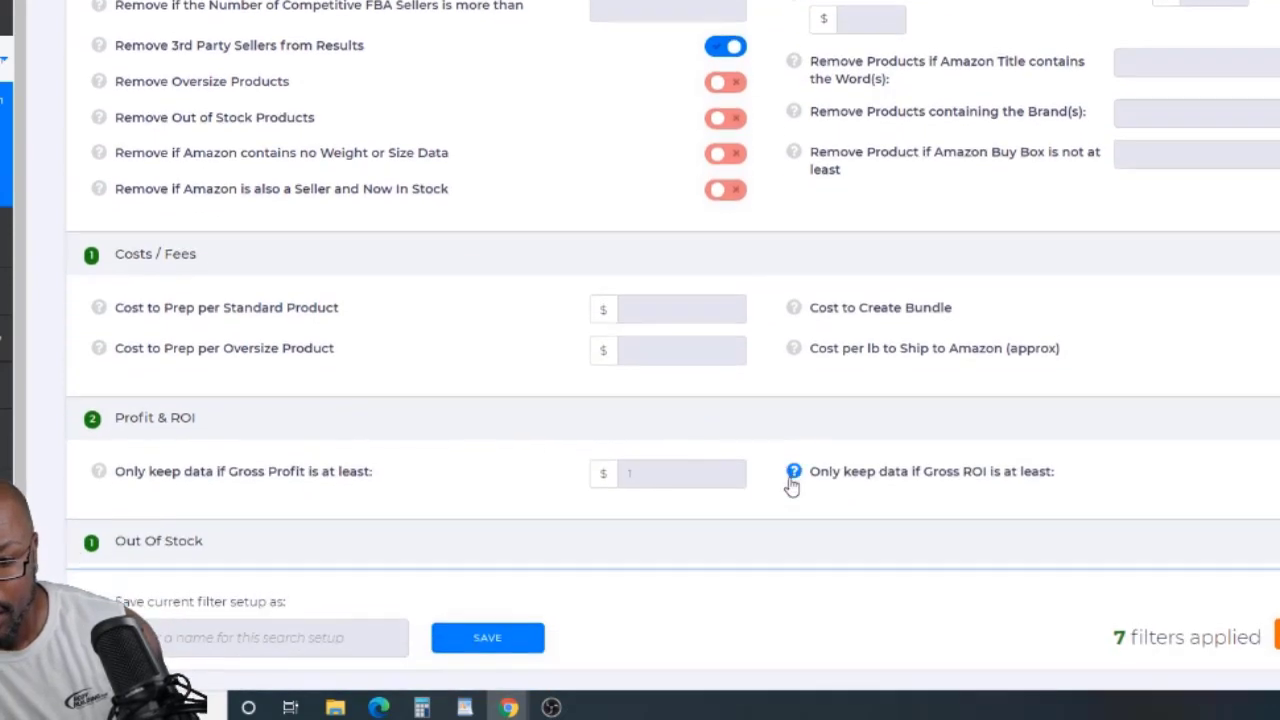
# - Expand the Out Of Stock filters, check the setup over and start the reverse search
pyautogui.click(668, 552)
pyautogui.scroll(-2, 814, 477)
pyautogui.scroll(10, 870, 430)
pyautogui.scroll(3, 900, 426)
pyautogui.scroll(-11, 937, 240)
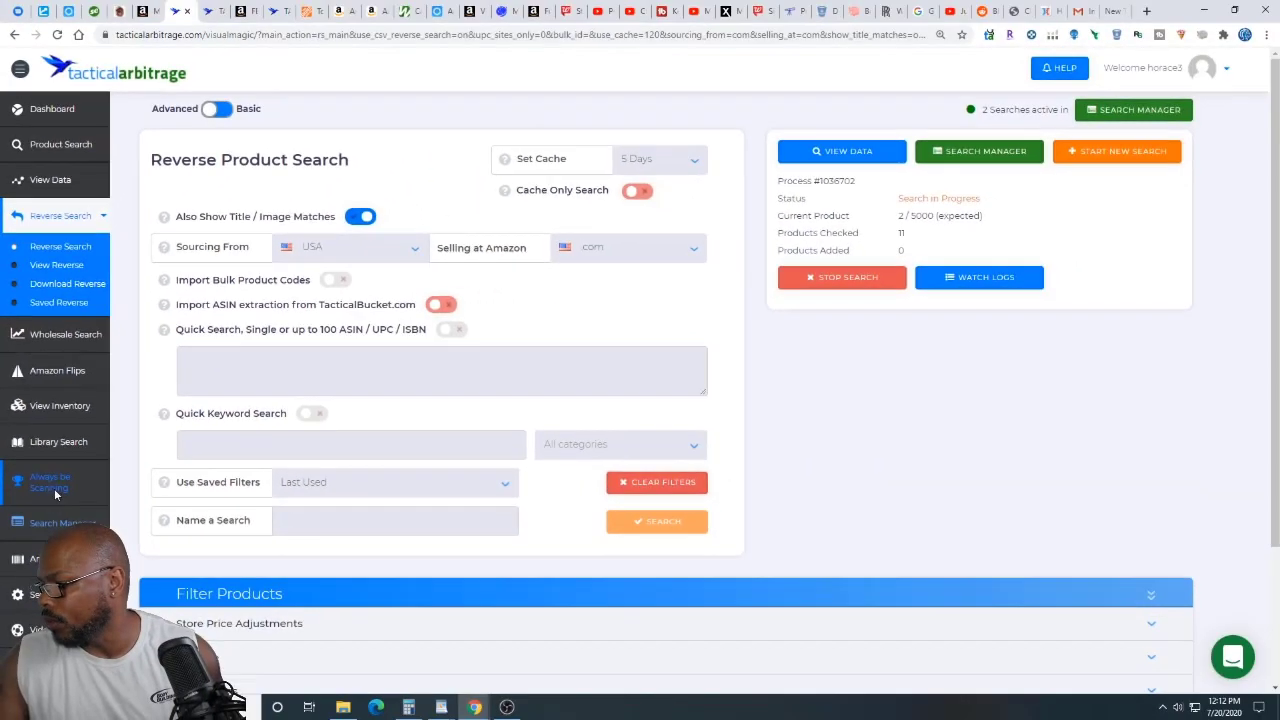
# - Open the Always be Scanning page and reset its column filters
pyautogui.click(140, 690)
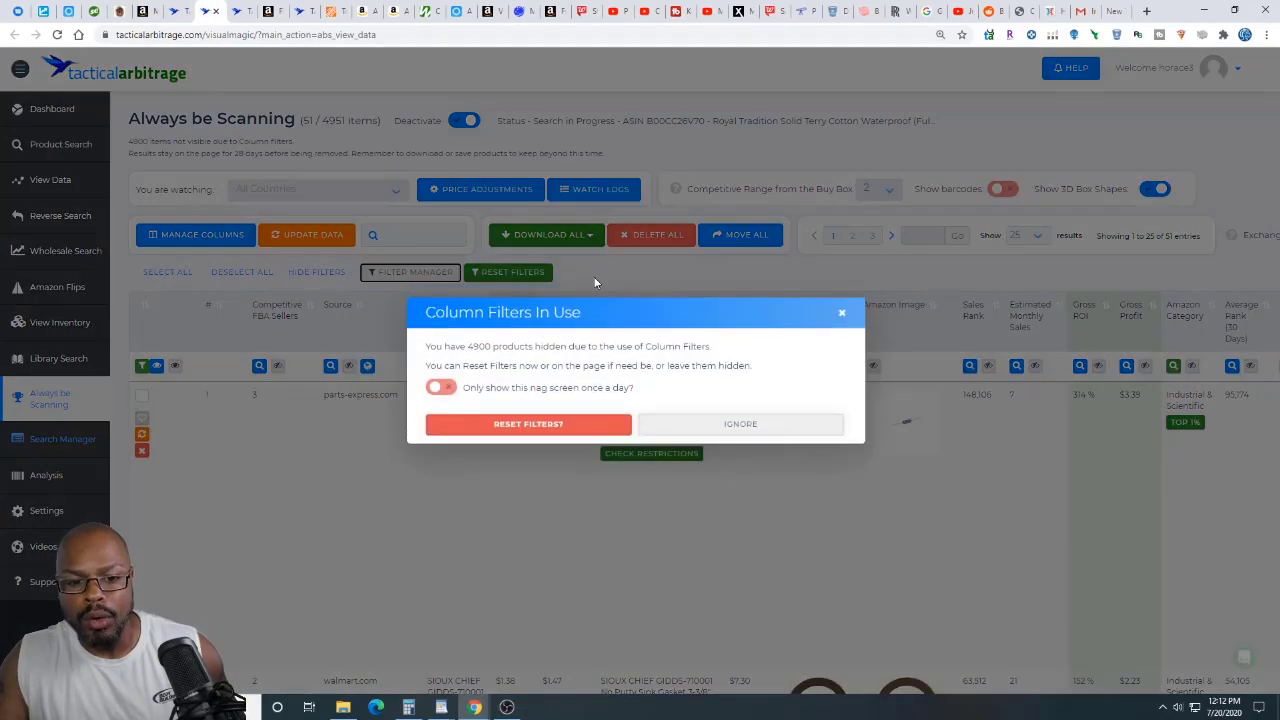
pyautogui.click(594, 431)
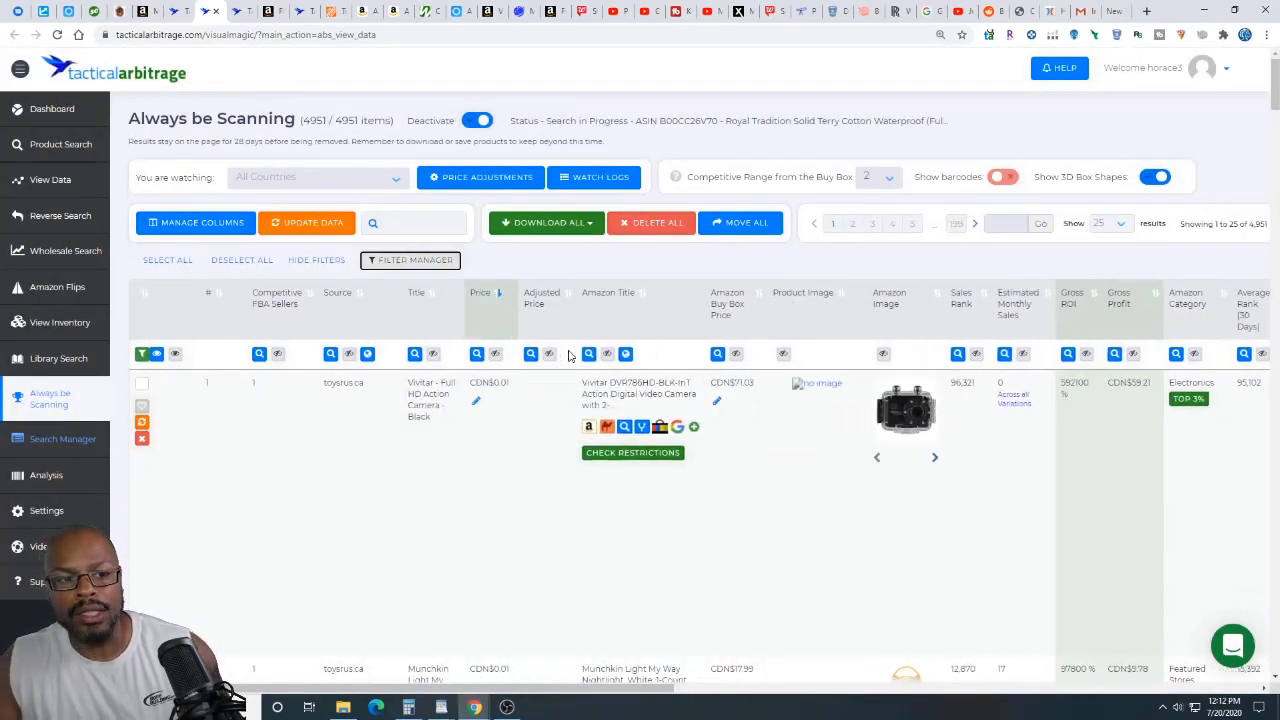
# - Look through the product rows in the Always be Scanning results, comparing prices, ranks, ROI and profit
pyautogui.scroll(-2, 612, 218)
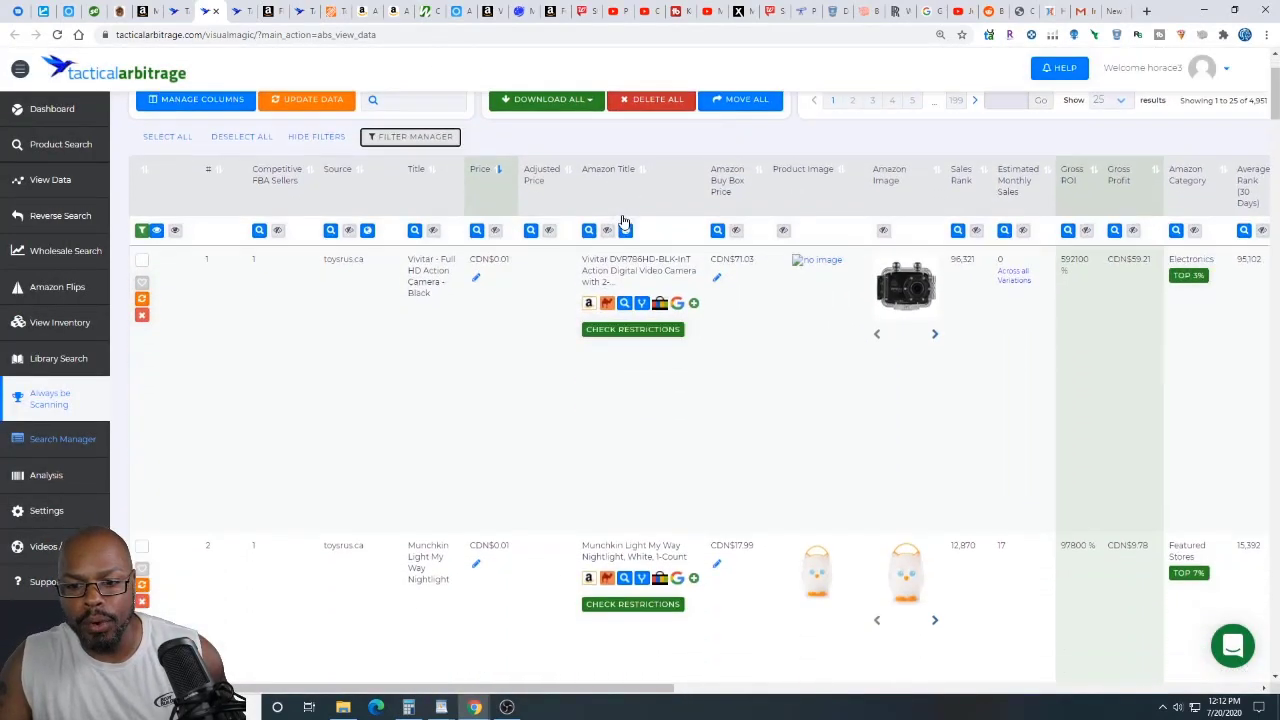
pyautogui.scroll(-2, 624, 218)
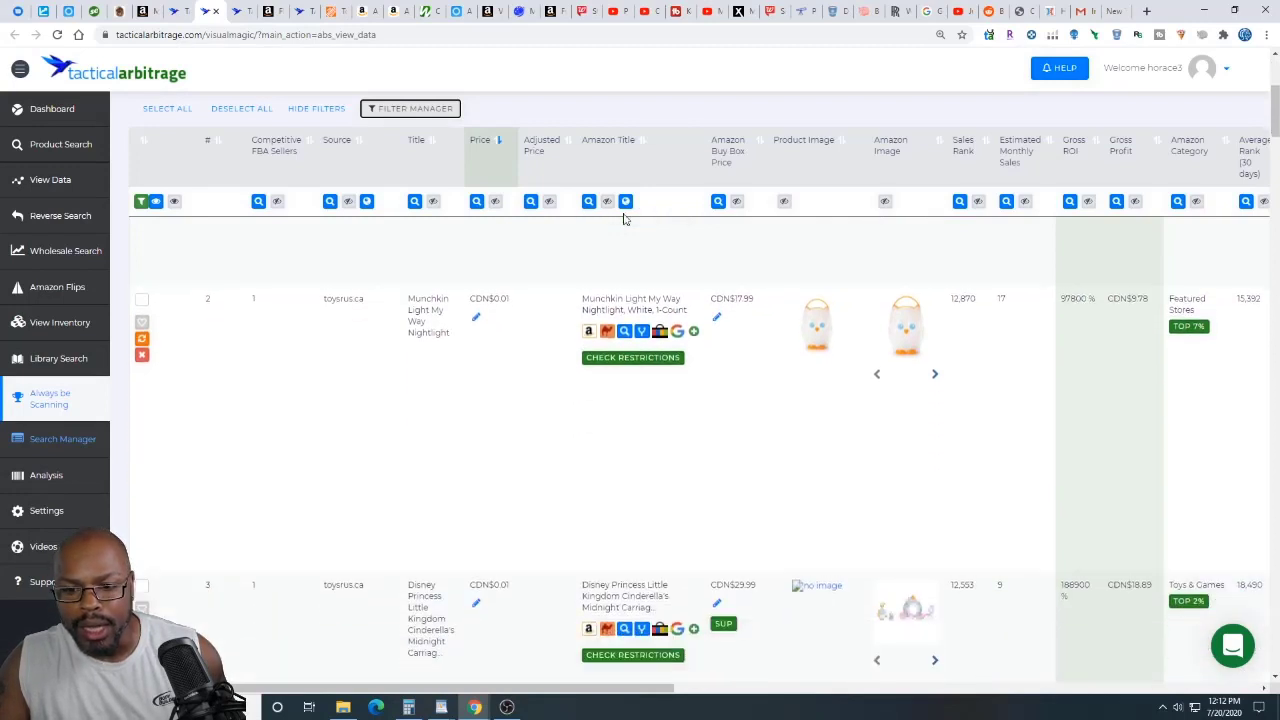
pyautogui.scroll(-3, 768, 290)
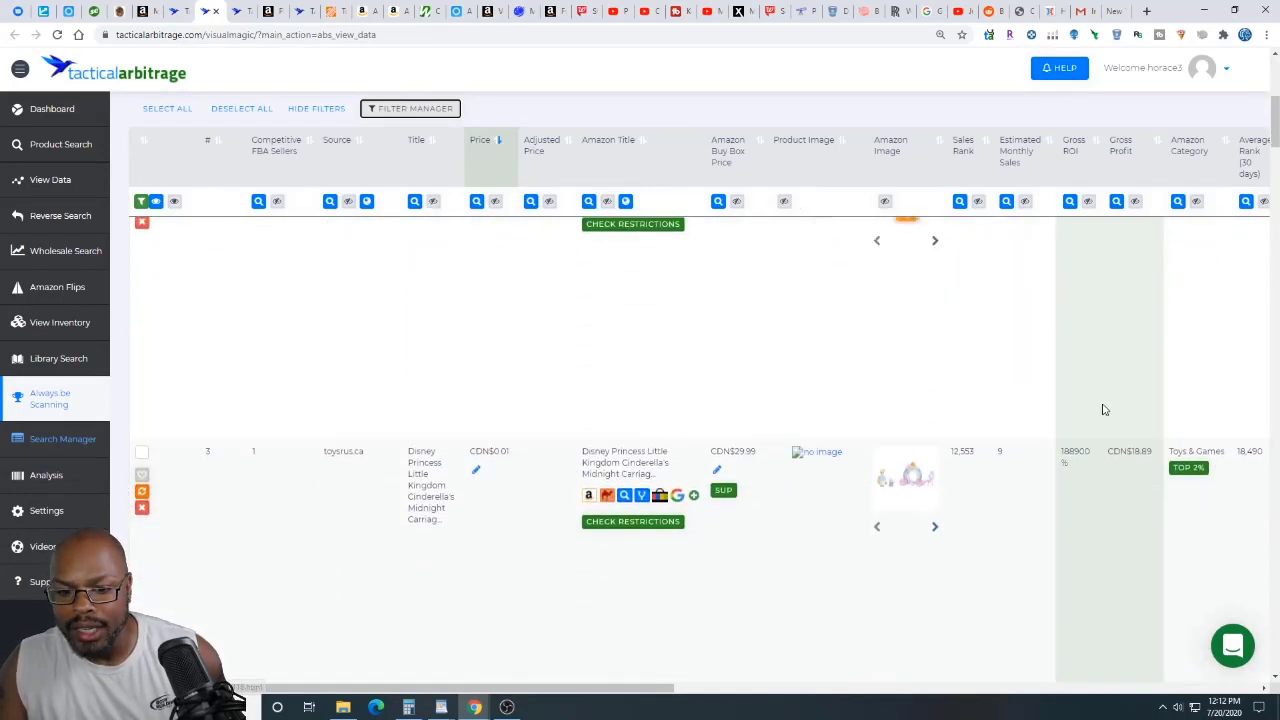
pyautogui.scroll(-4, 1007, 408)
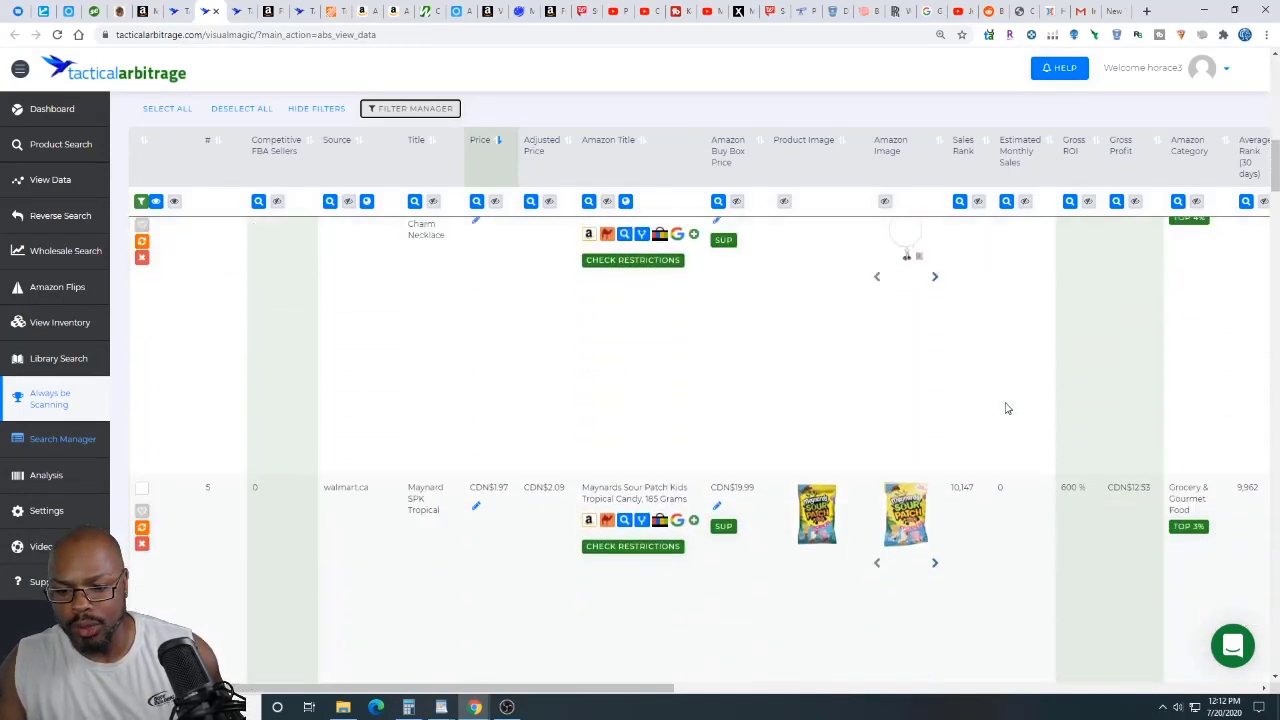
pyautogui.scroll(9, 1007, 408)
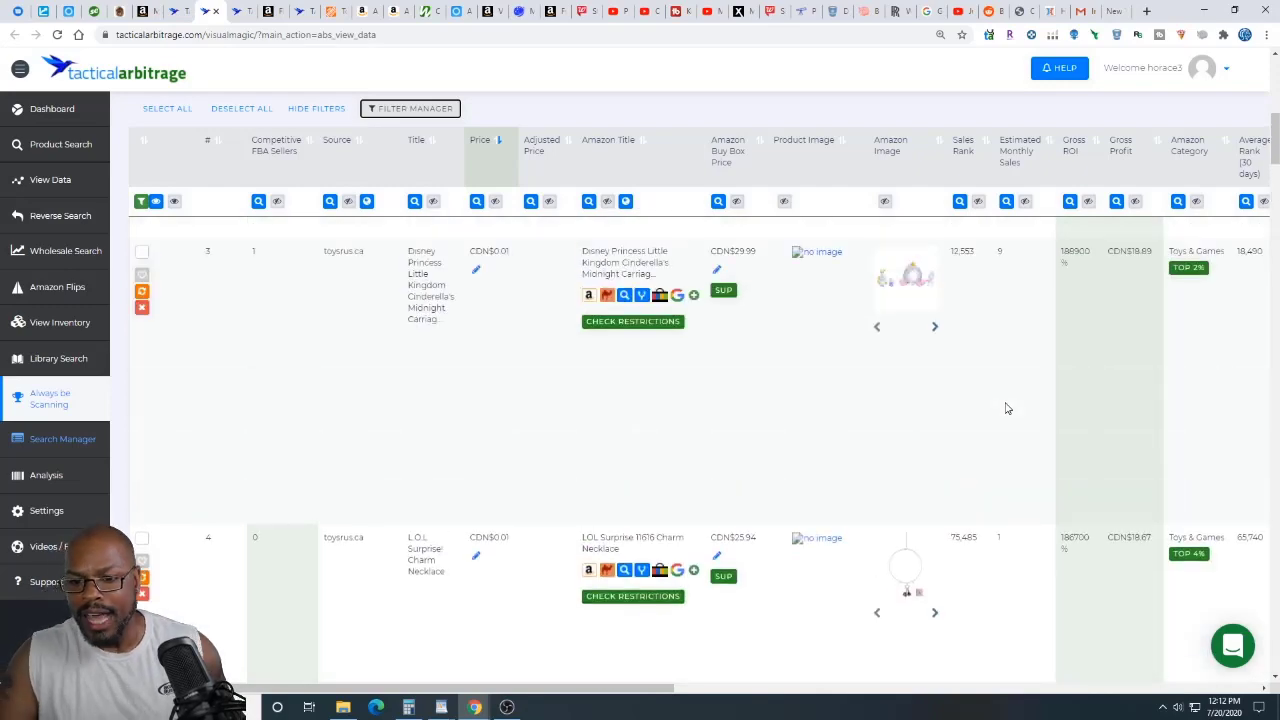
# - Open the Filter Manager for the scanning results and exclude ebay.ca from the Source filter
pyautogui.scroll(-2, 1007, 408)
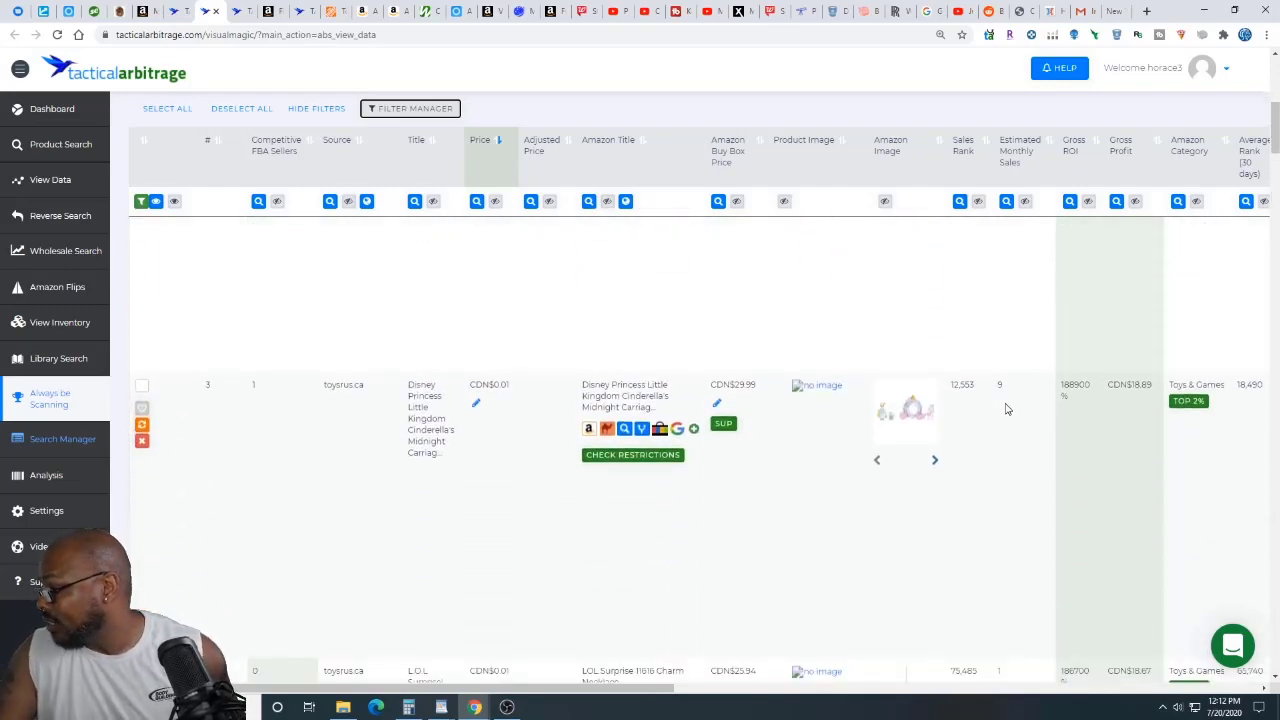
pyautogui.scroll(7, 997, 369)
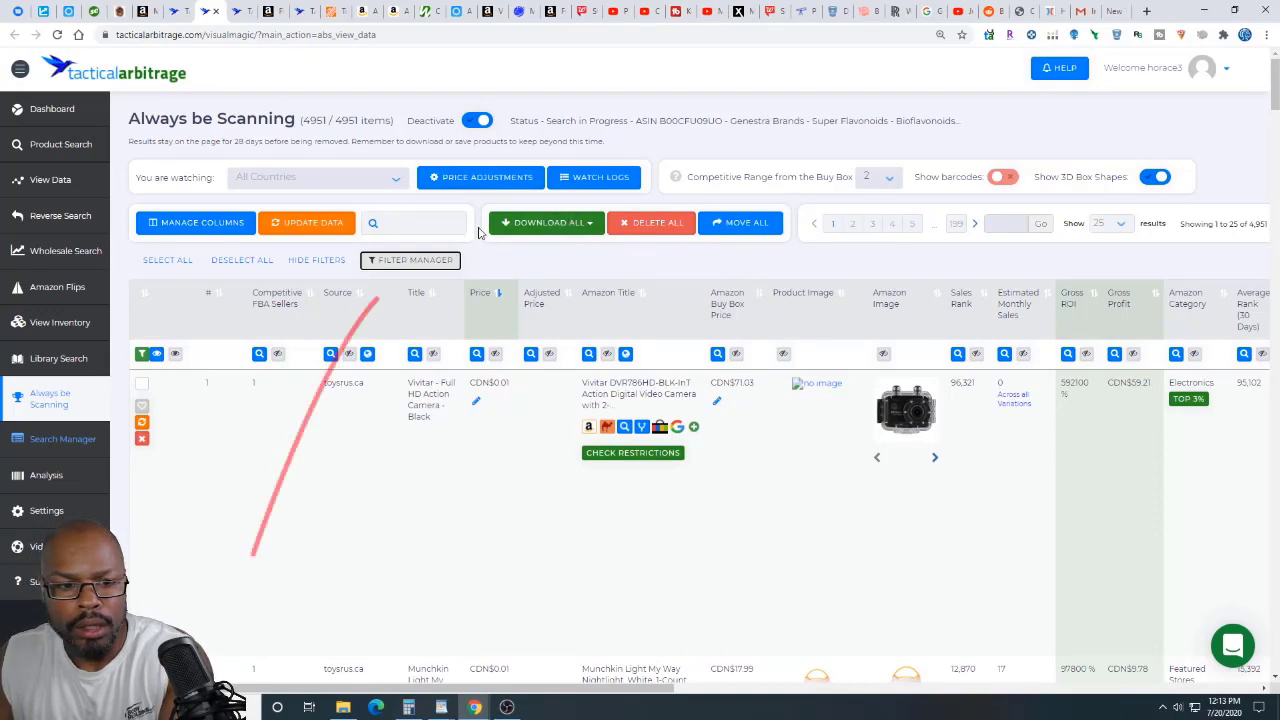
pyautogui.click(411, 261)
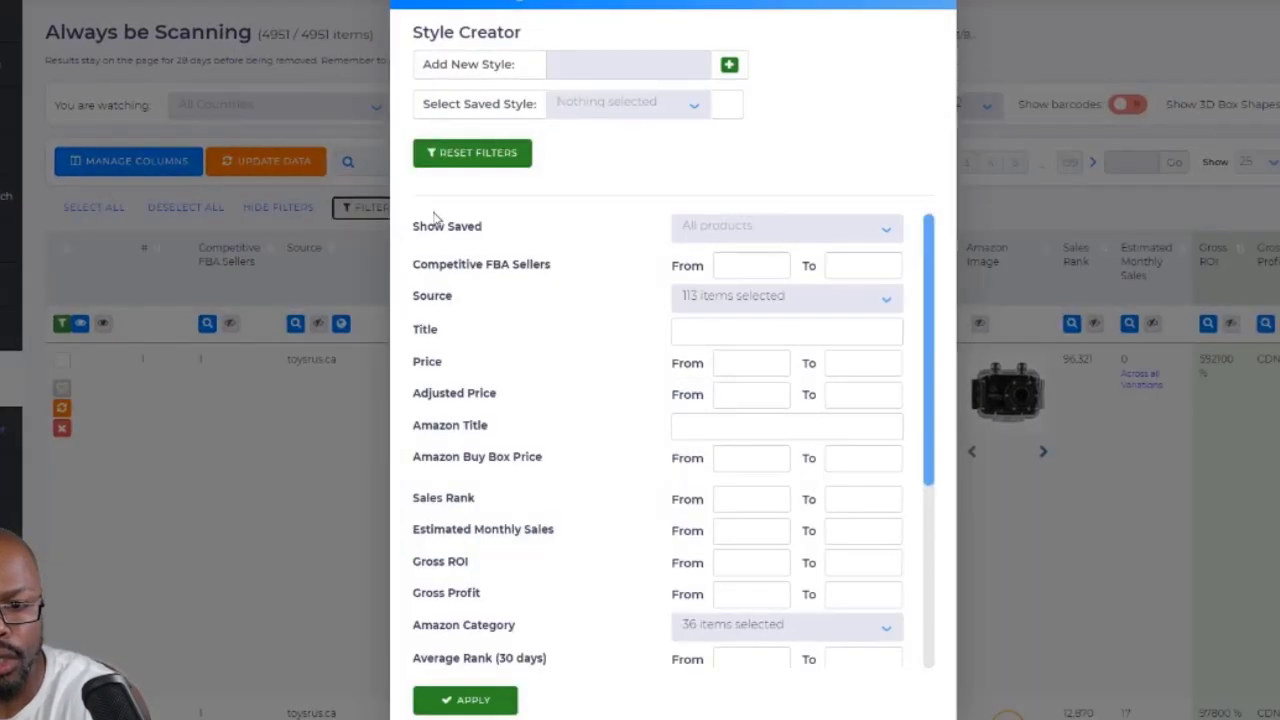
pyautogui.scroll(-1, 860, 168)
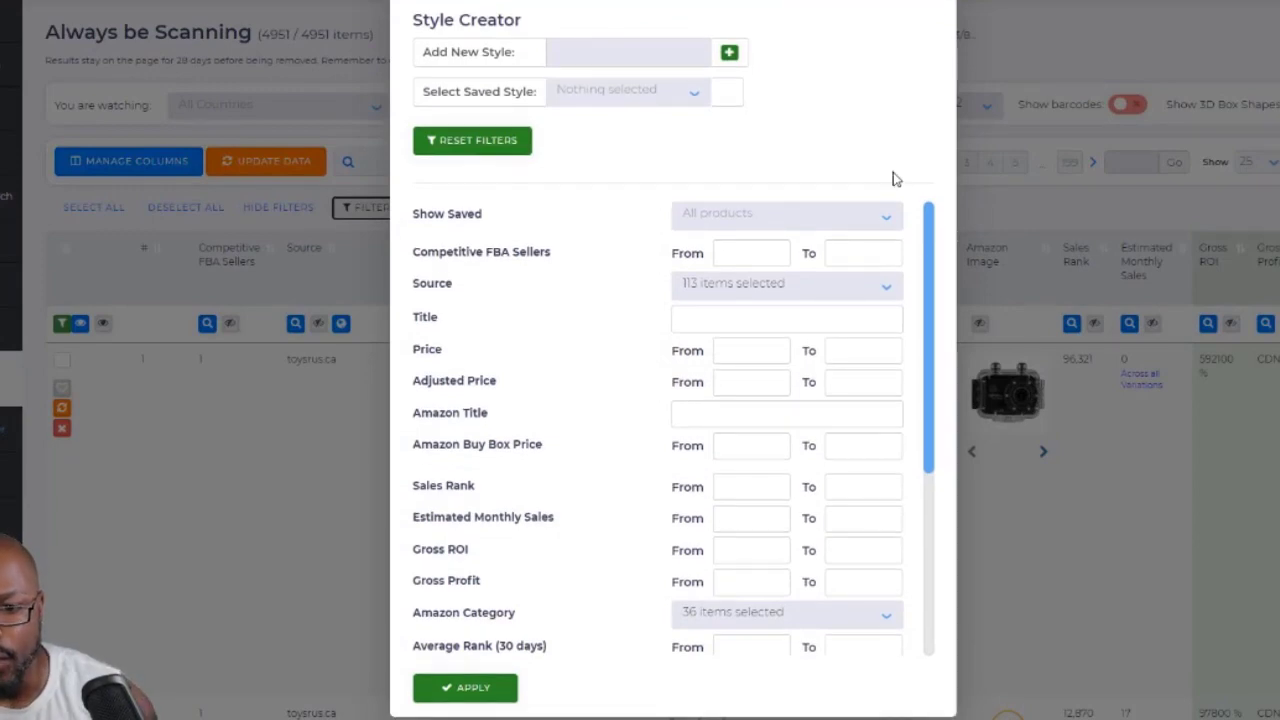
pyautogui.click(860, 294)
pyautogui.moveTo(889, 147); pyautogui.dragTo(889, 169)
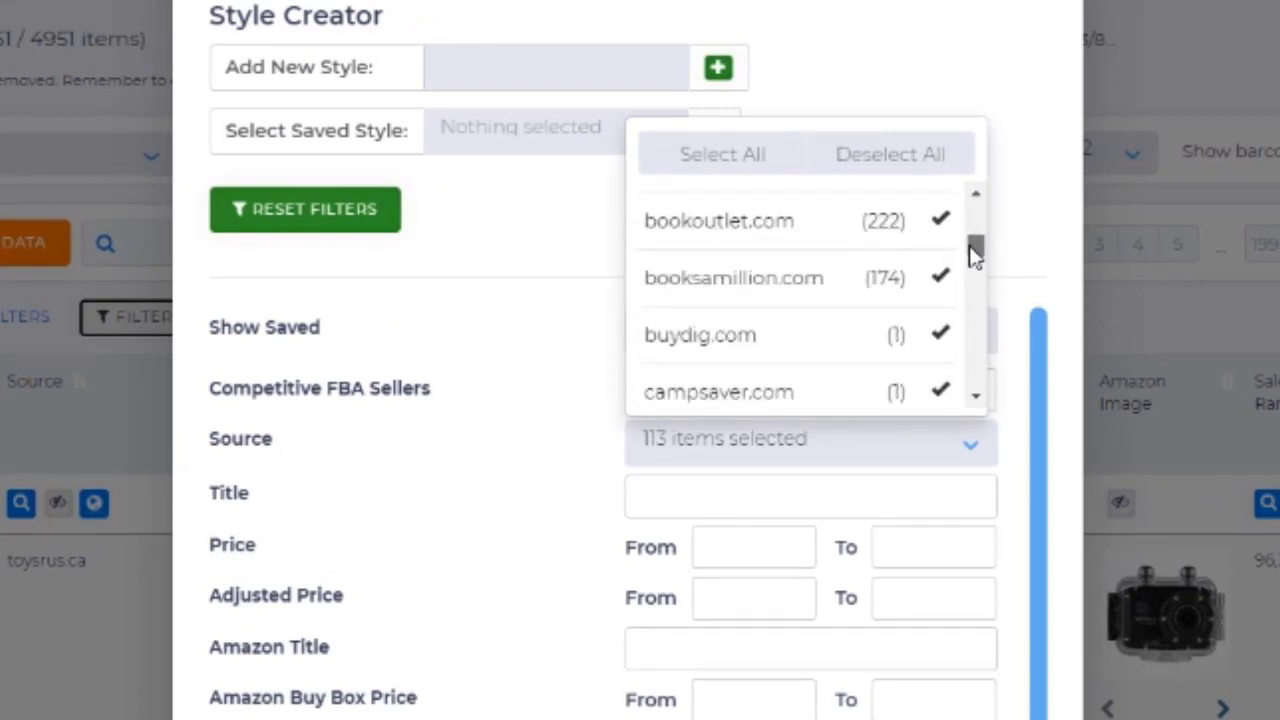
pyautogui.moveTo(975, 255); pyautogui.dragTo(979, 226)
pyautogui.scroll(-5, 978, 226)
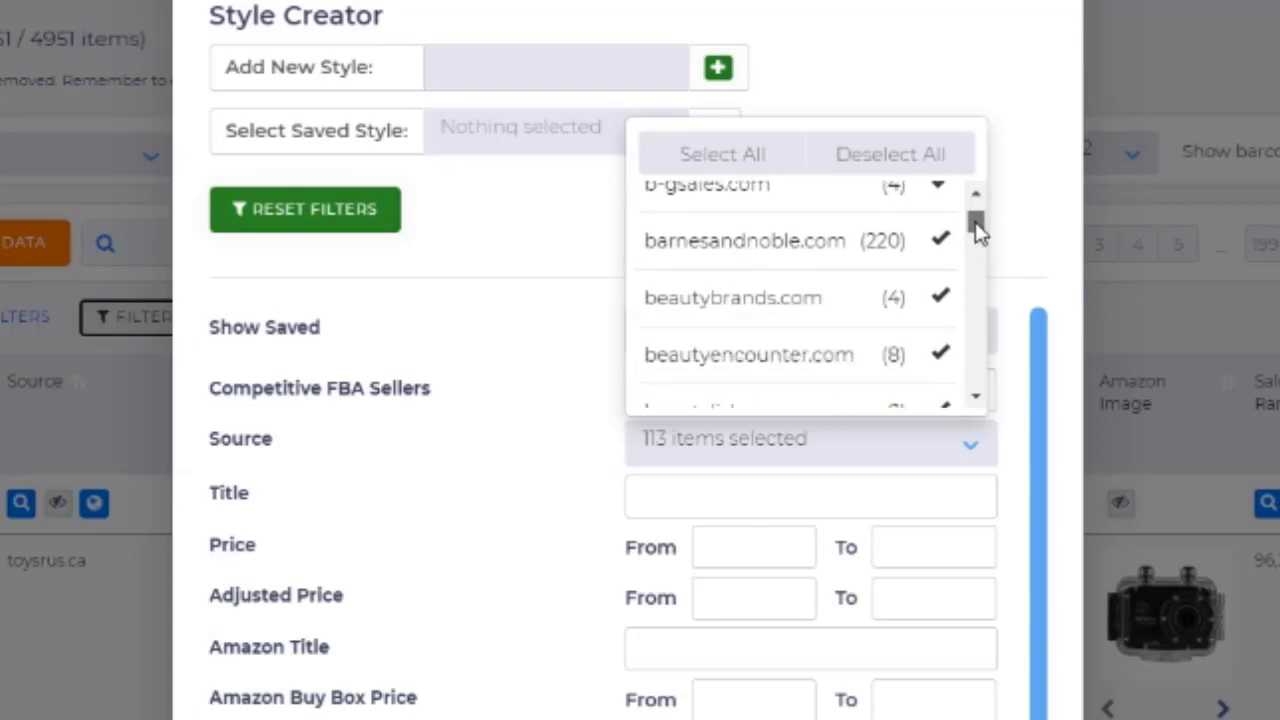
pyautogui.moveTo(980, 245); pyautogui.dragTo(987, 275)
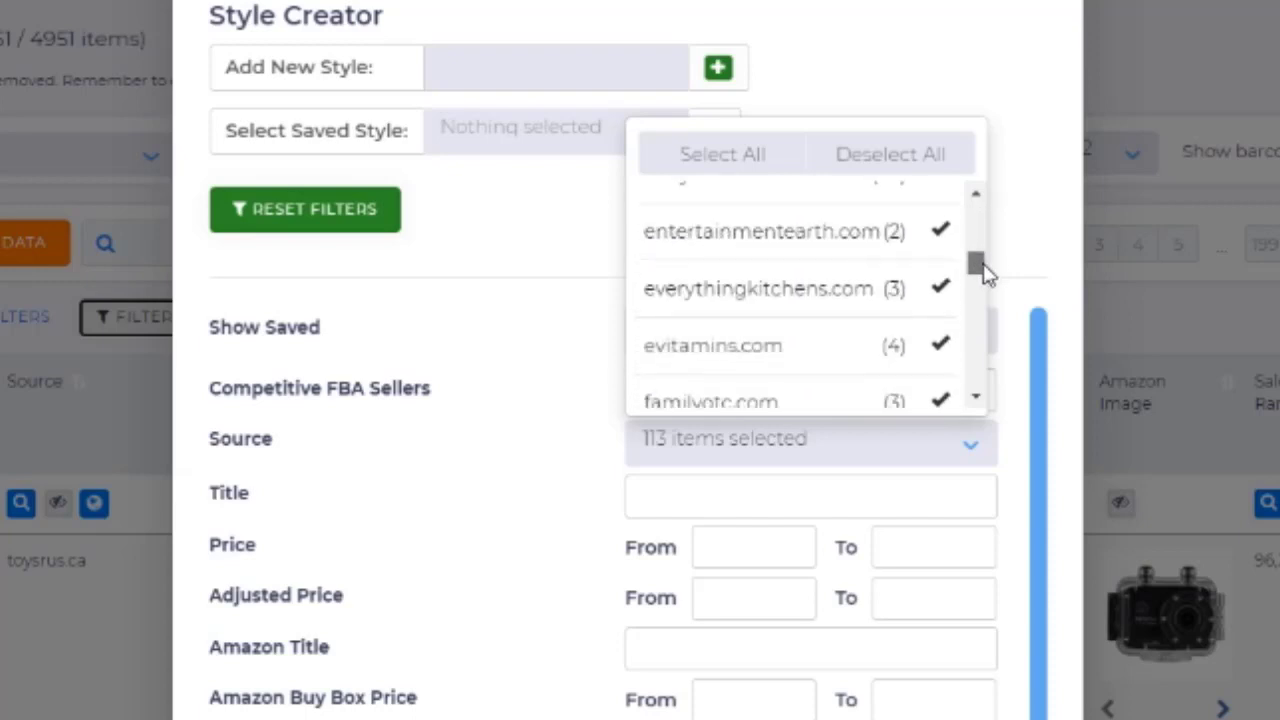
pyautogui.scroll(1, 984, 268)
pyautogui.click(945, 282)
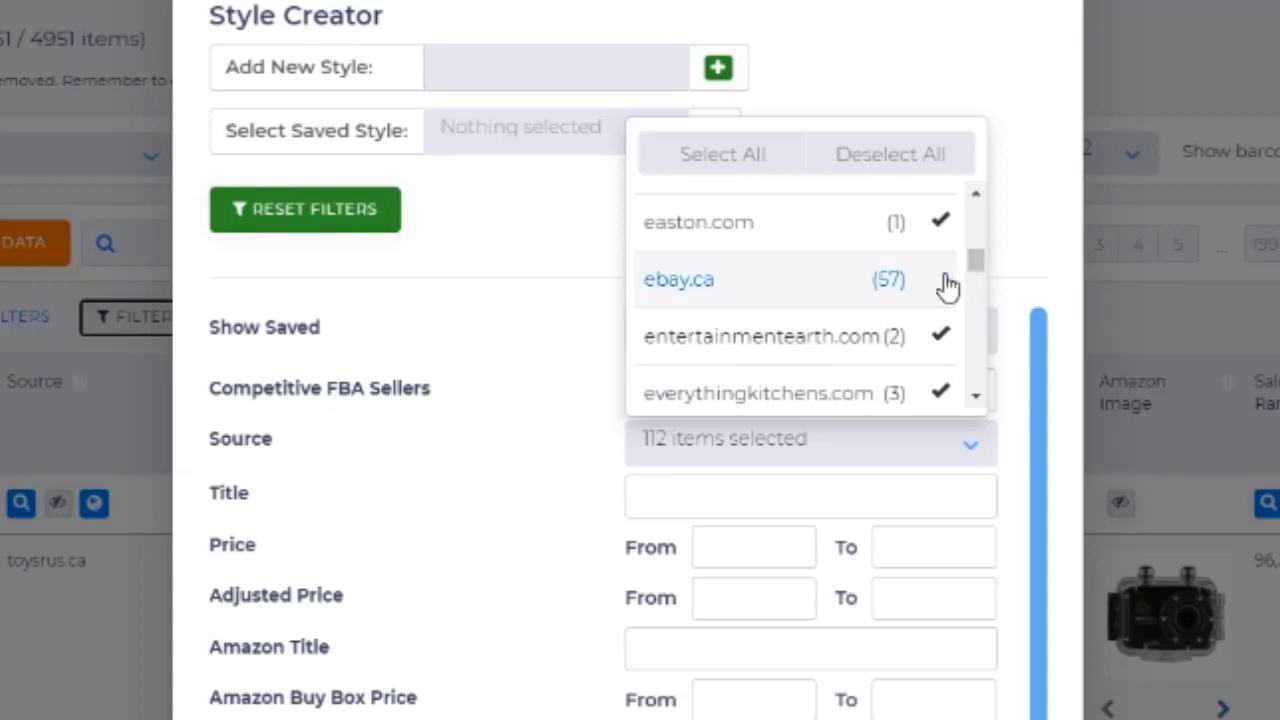
pyautogui.scroll(-6, 943, 303)
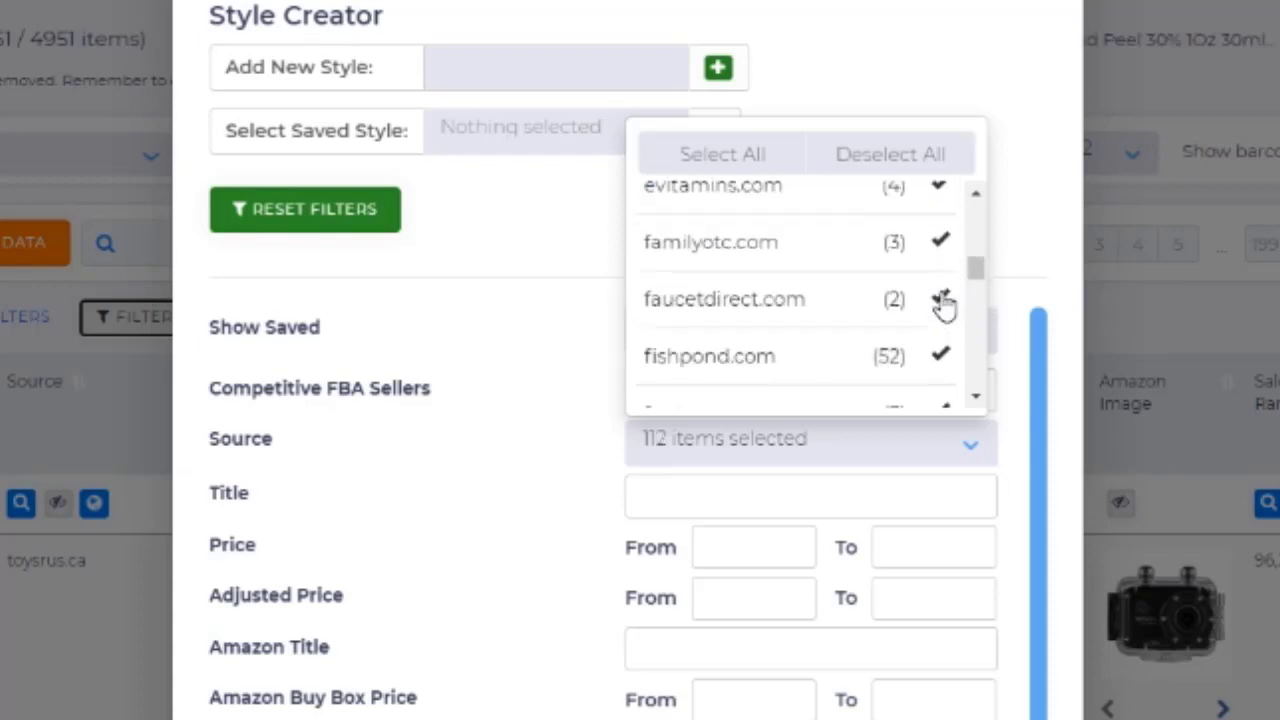
pyautogui.scroll(-1, 943, 306)
pyautogui.click(1033, 270)
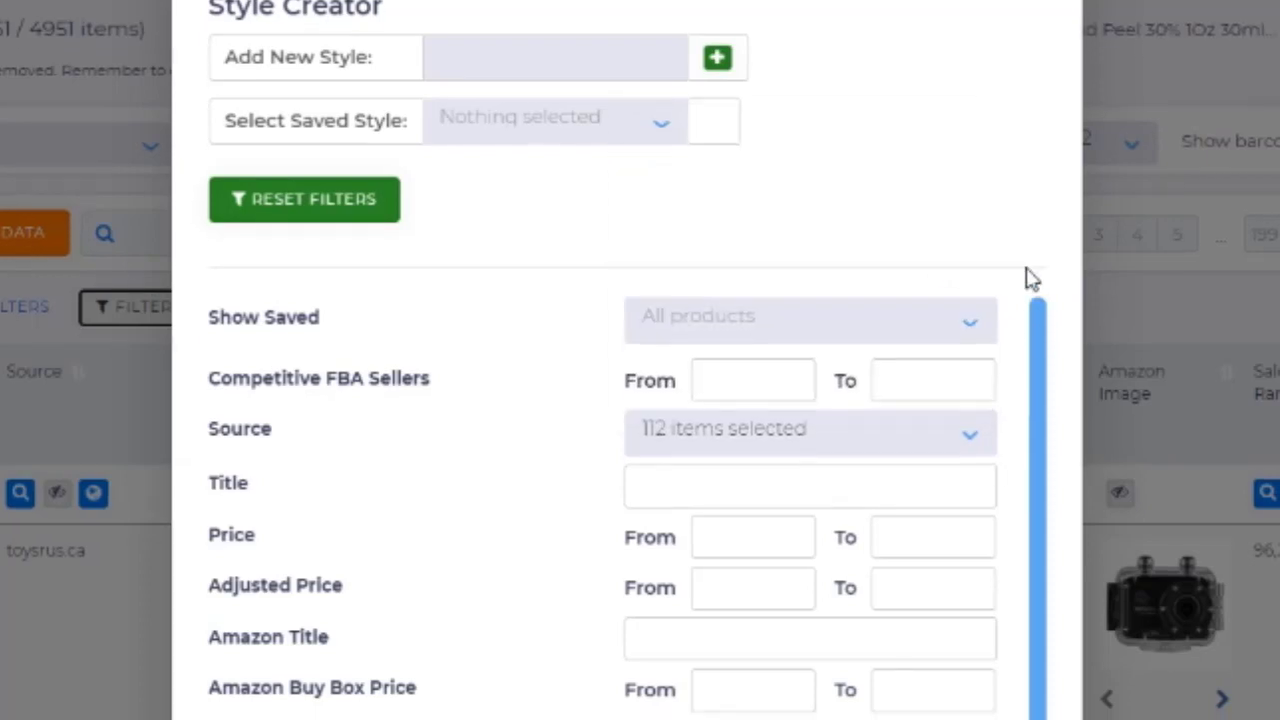
# - Limit the Amazon Category filter to Grocery & Gourmet Food only and apply the filters
pyautogui.scroll(-1, 913, 508)
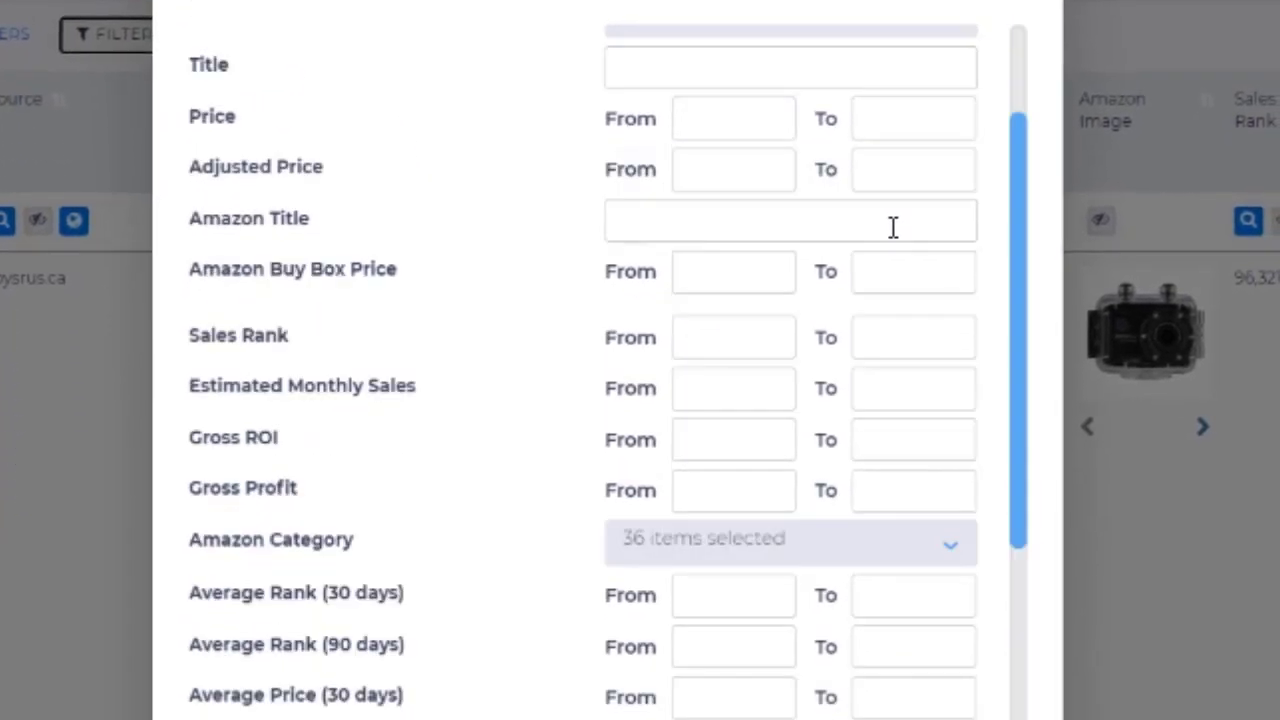
pyautogui.click(763, 550)
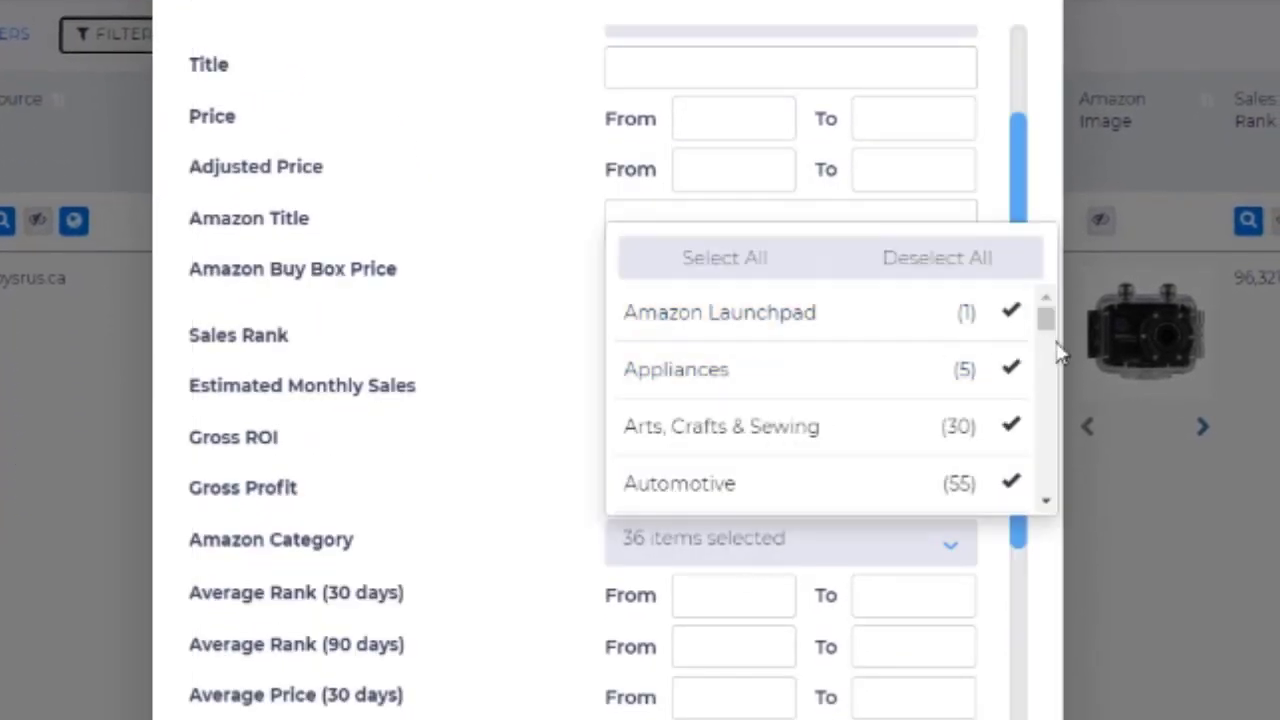
pyautogui.moveTo(1049, 312); pyautogui.dragTo(1054, 341)
pyautogui.scroll(2, 1033, 354)
pyautogui.scroll(-2, 1033, 354)
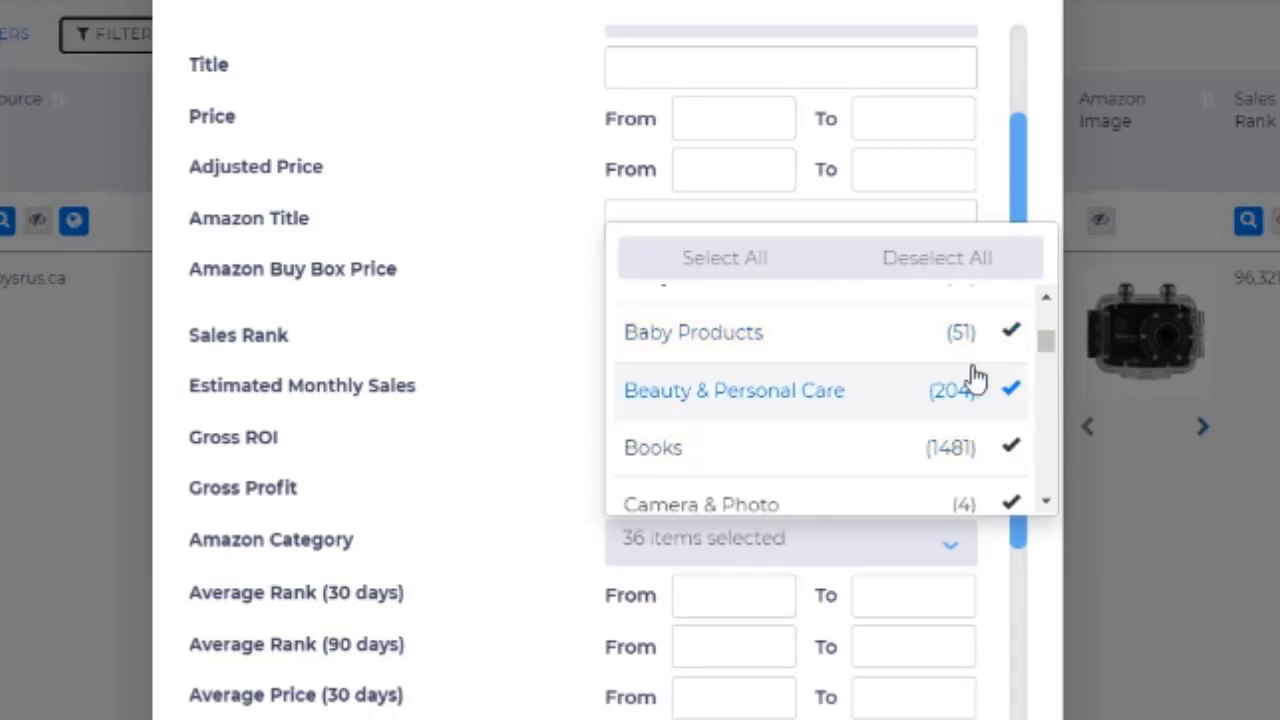
pyautogui.scroll(-2, 948, 418)
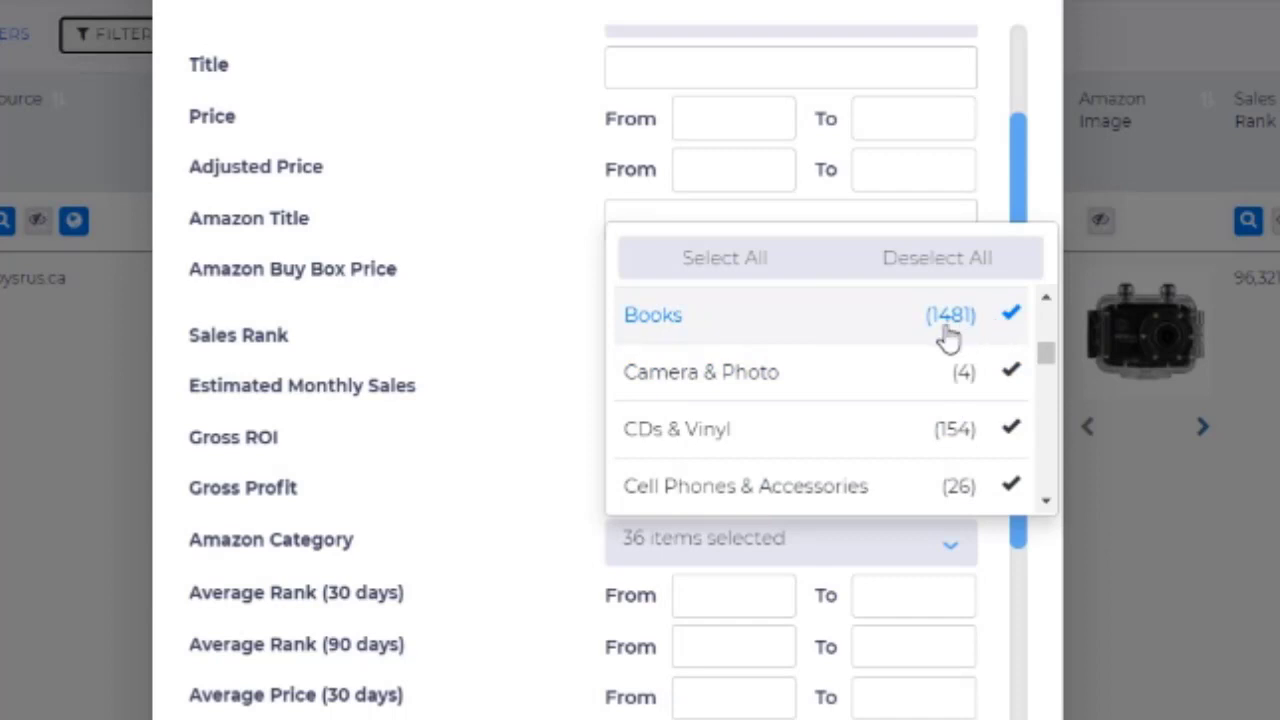
pyautogui.scroll(-9, 948, 340)
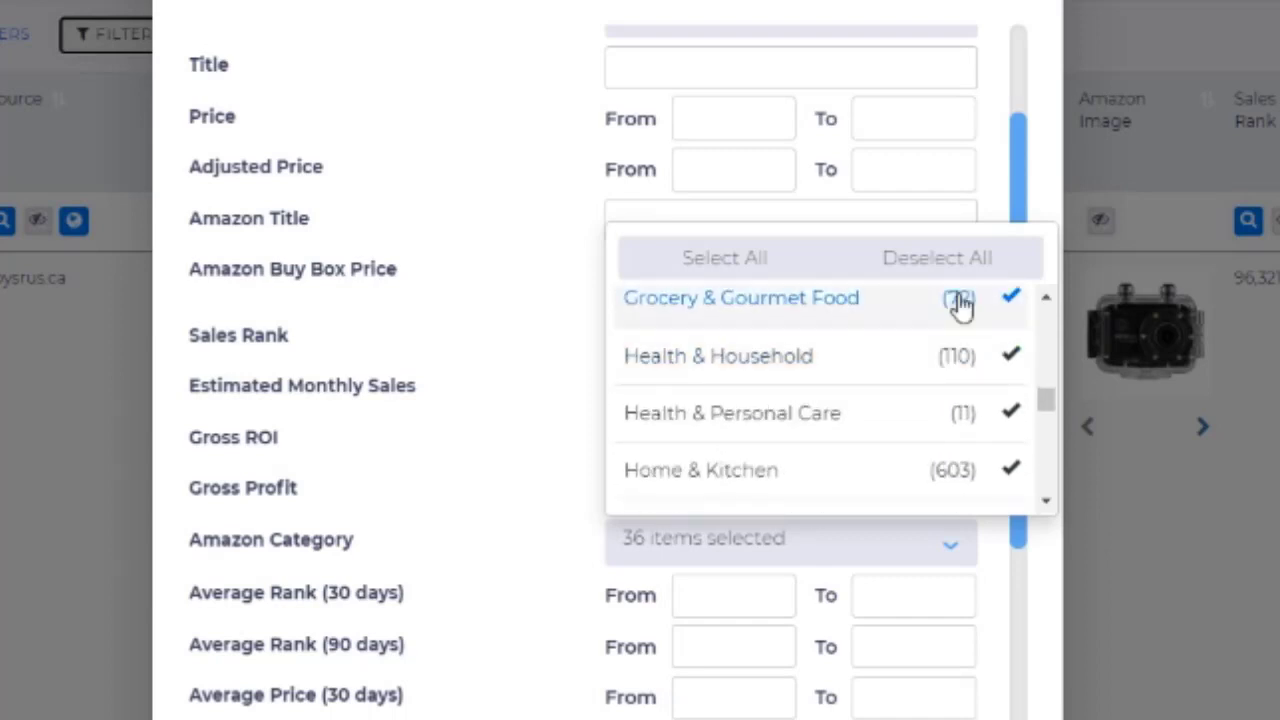
pyautogui.scroll(2, 1005, 340)
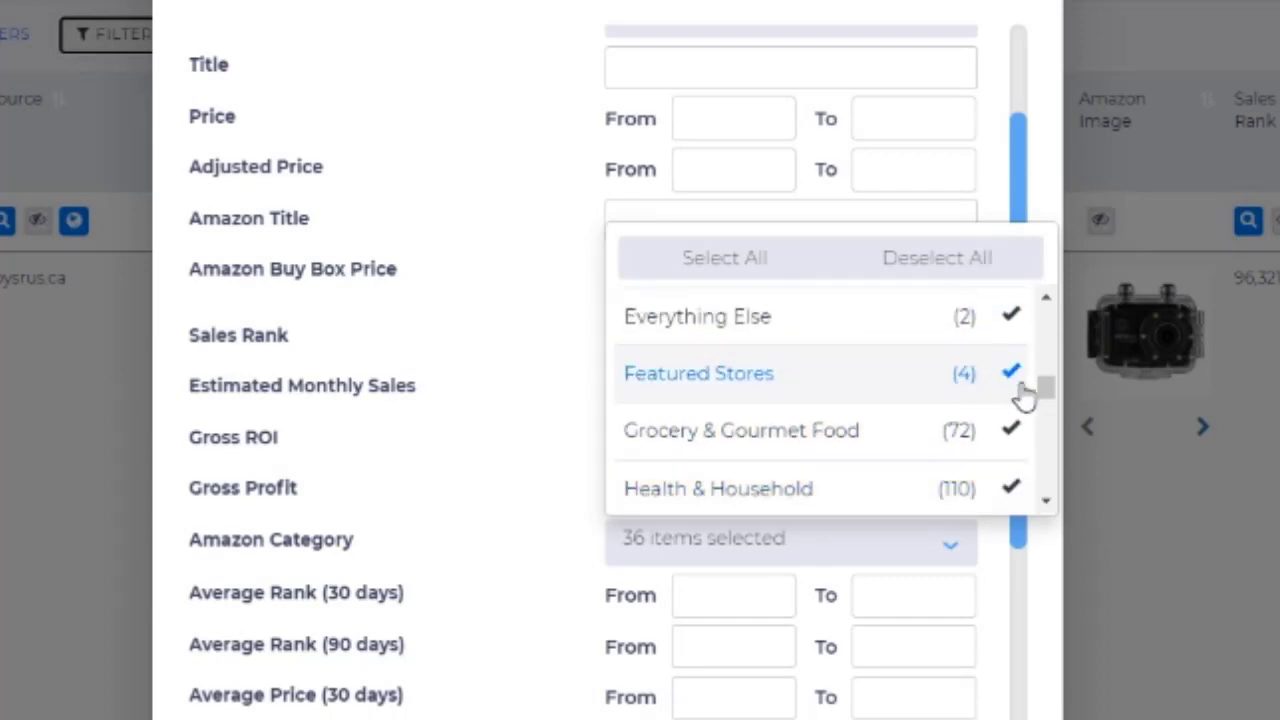
pyautogui.moveTo(1047, 395); pyautogui.dragTo(1047, 400)
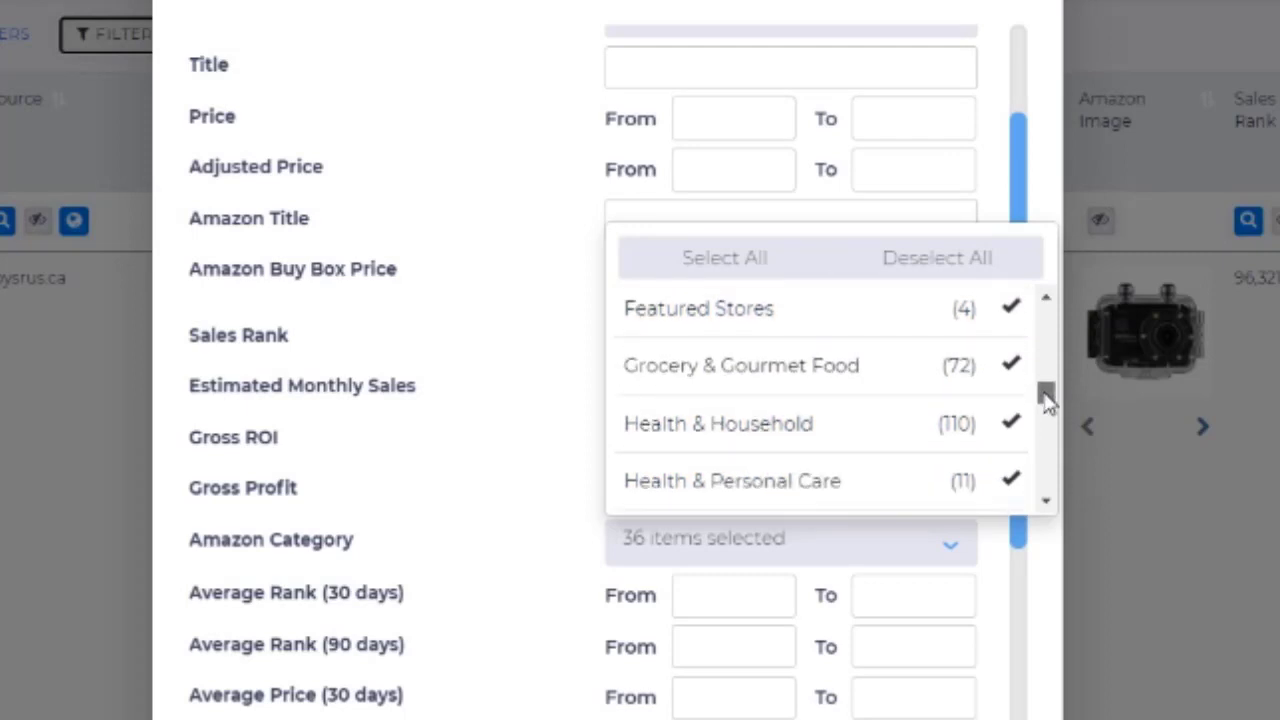
pyautogui.click(1012, 370)
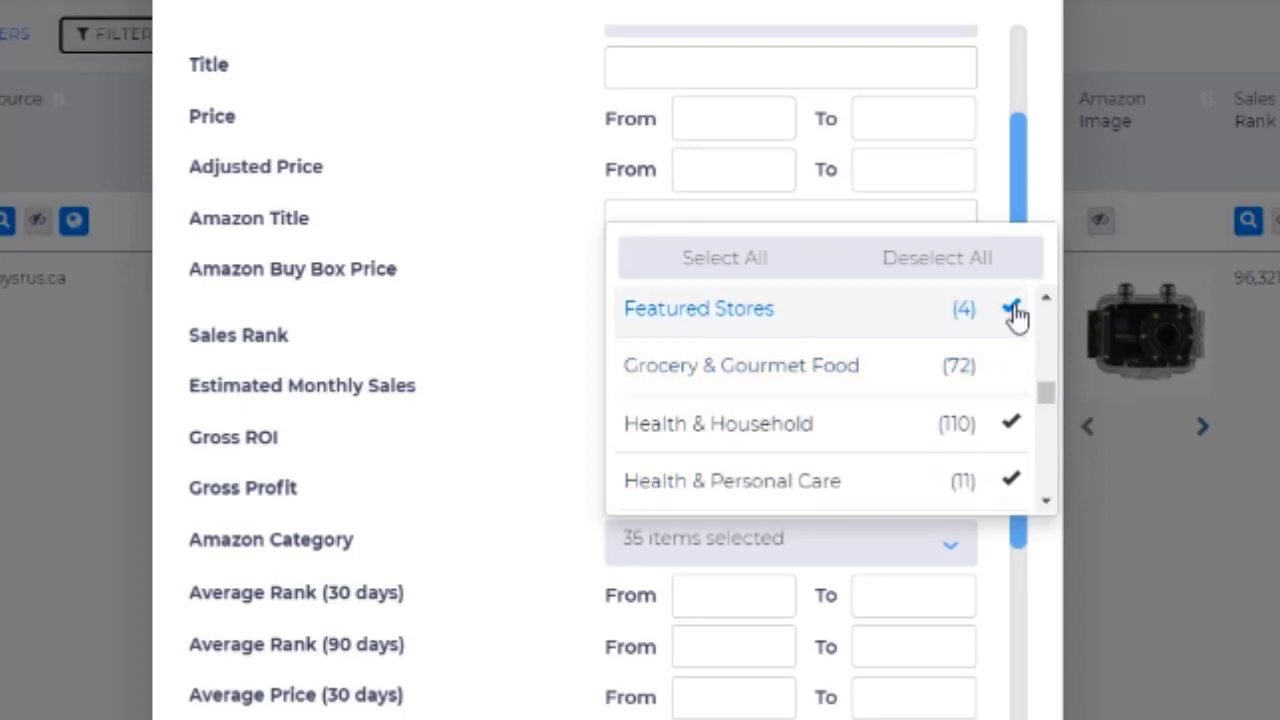
pyautogui.click(921, 262)
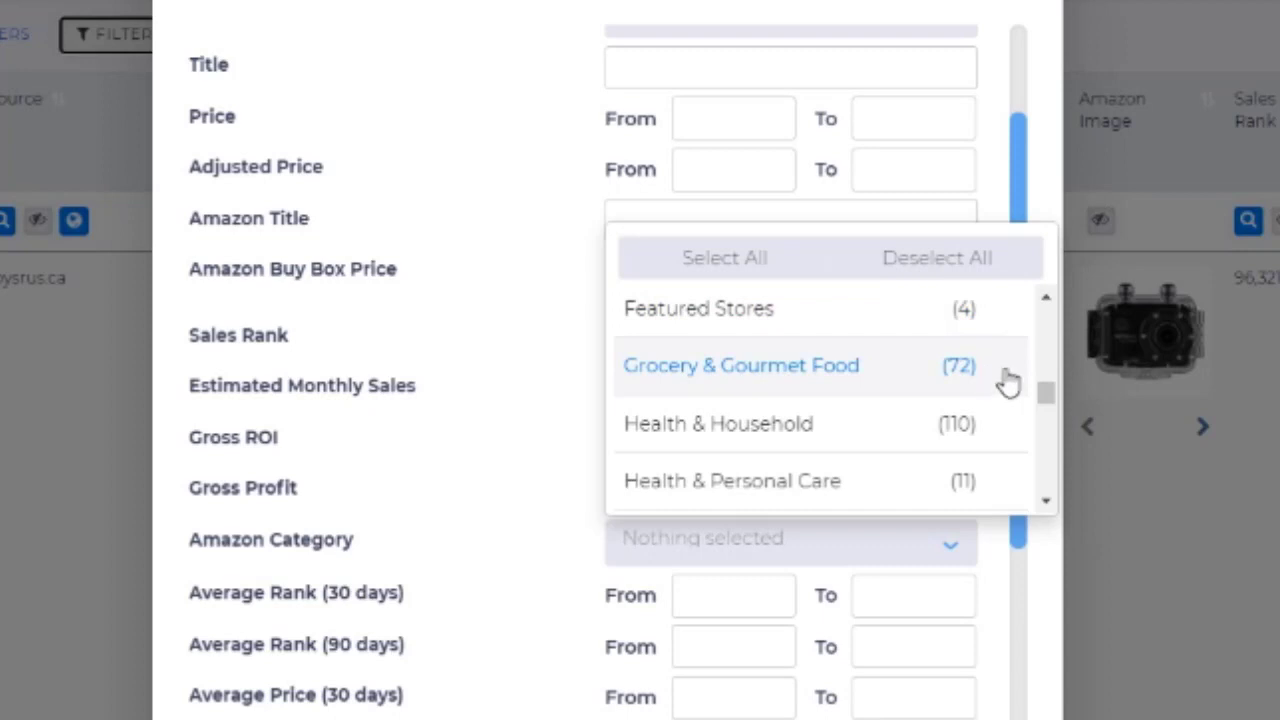
pyautogui.click(1007, 381)
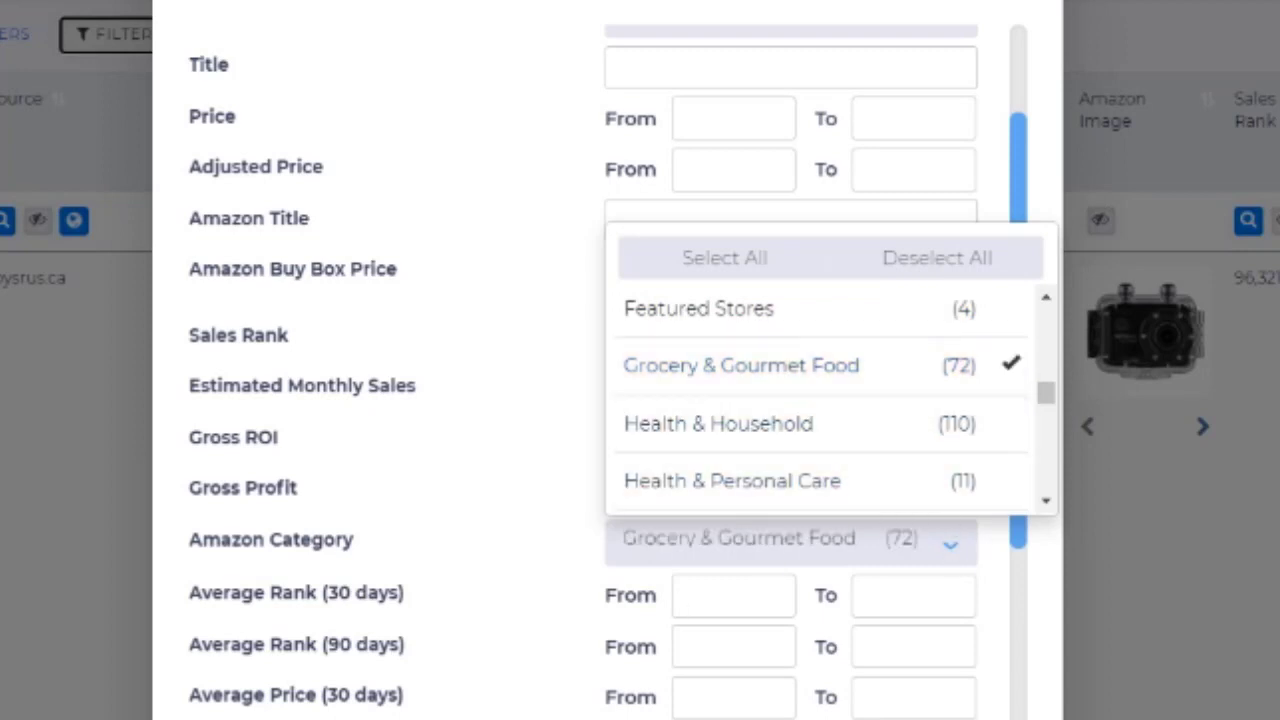
pyautogui.click(740, 583)
pyautogui.scroll(-2, 722, 531)
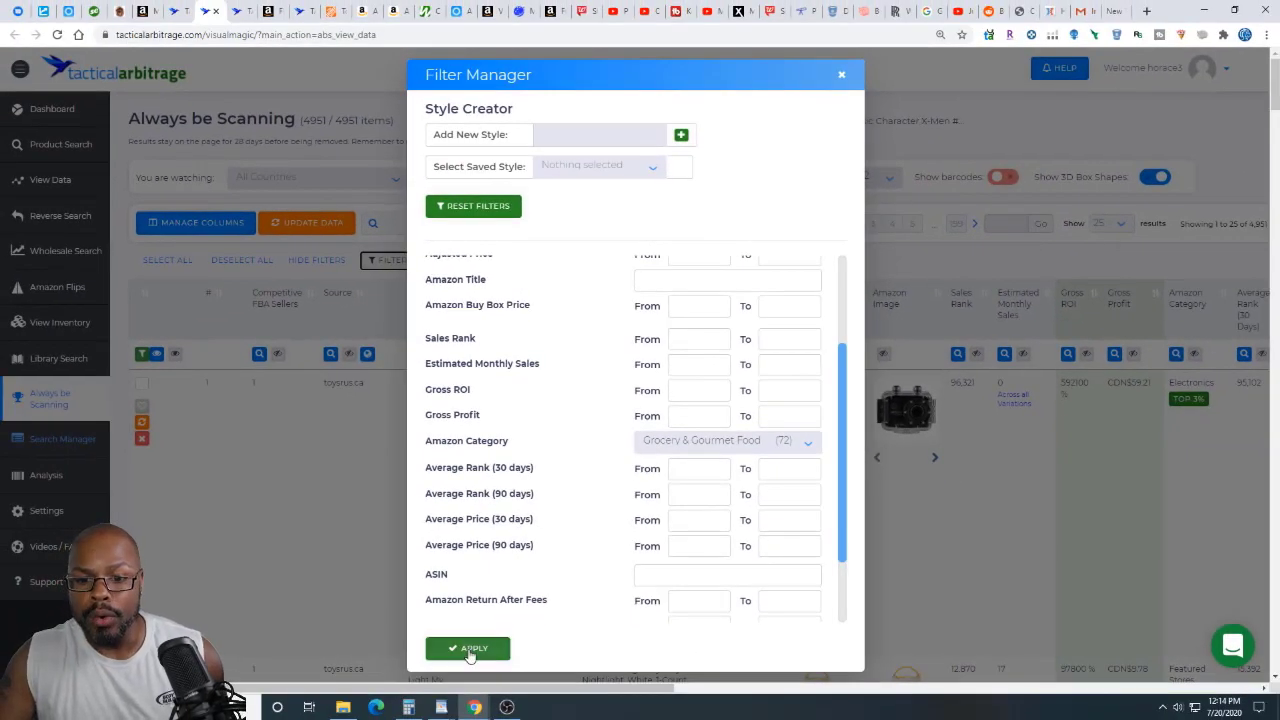
pyautogui.click(470, 652)
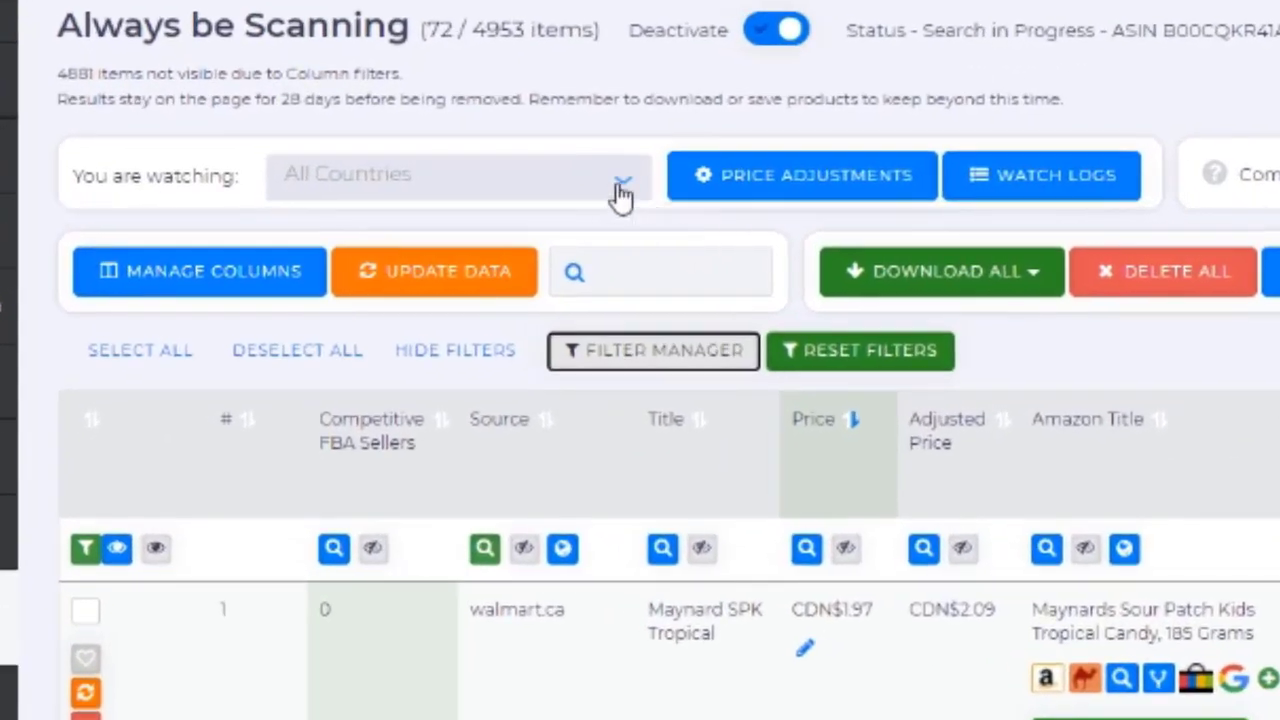
# - Switch the watched country to USA and look over the filtered grocery products
pyautogui.click(620, 195)
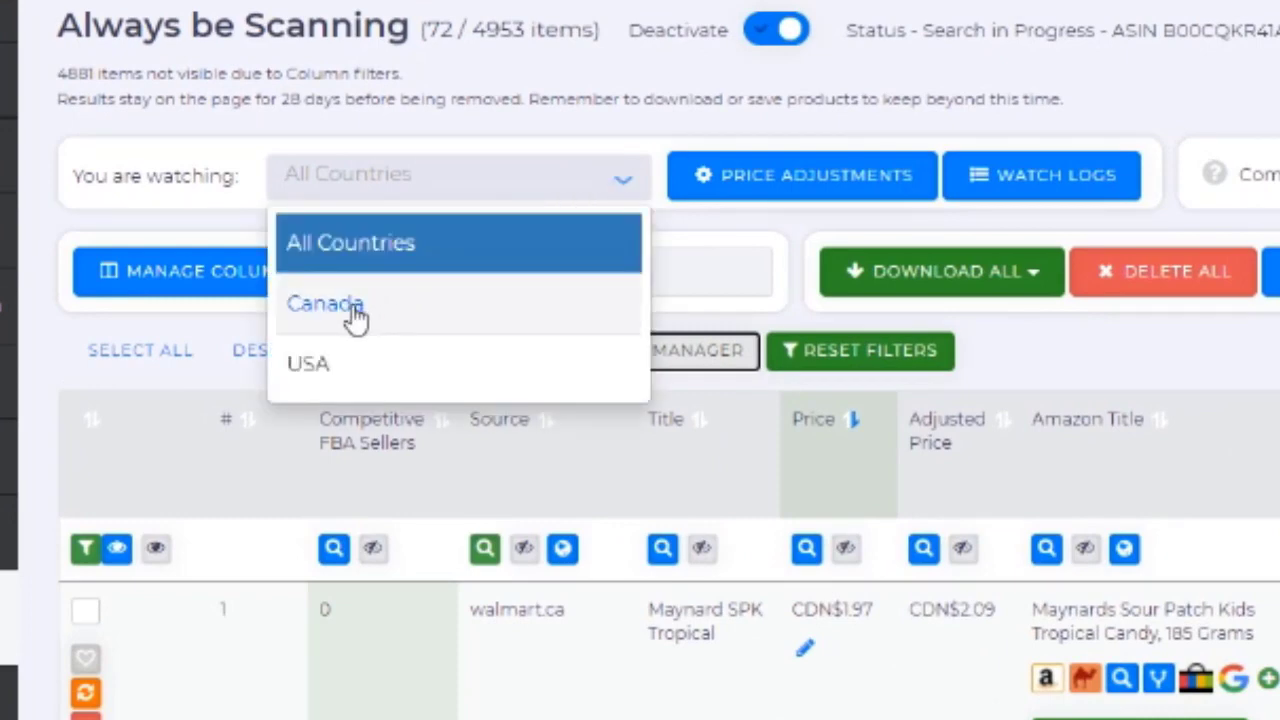
pyautogui.click(314, 366)
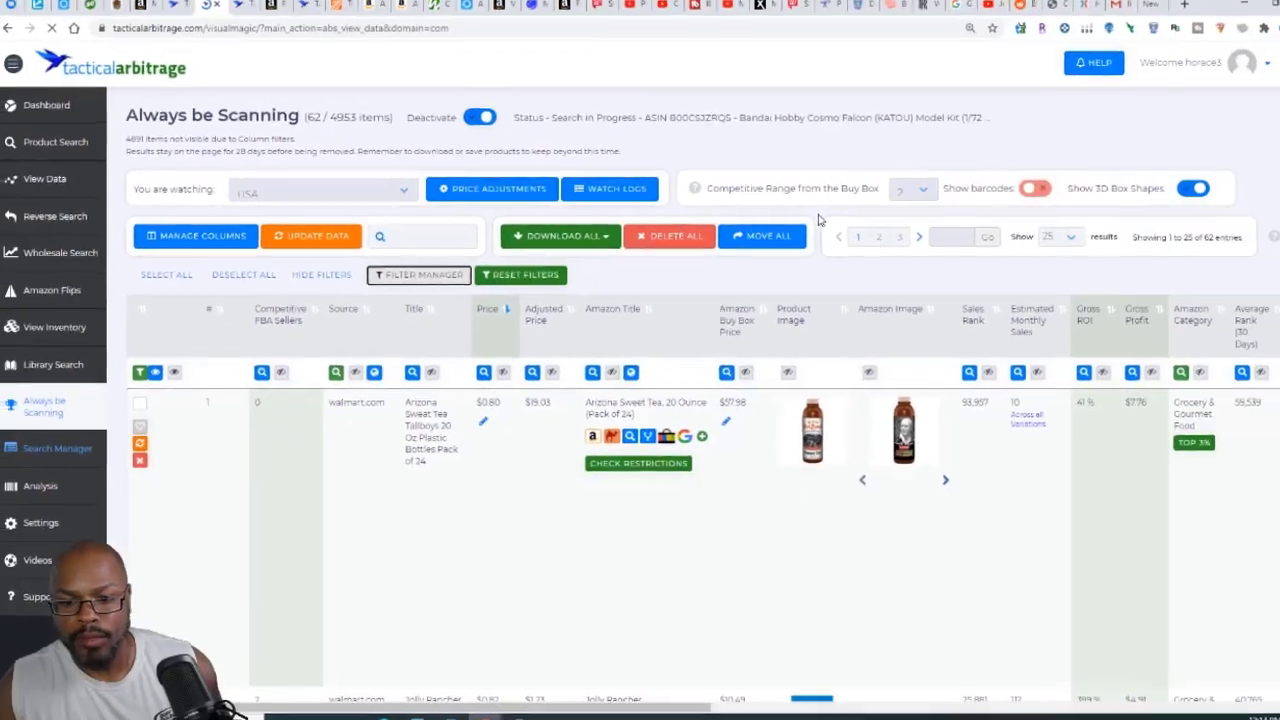
pyautogui.scroll(-8, 800, 220)
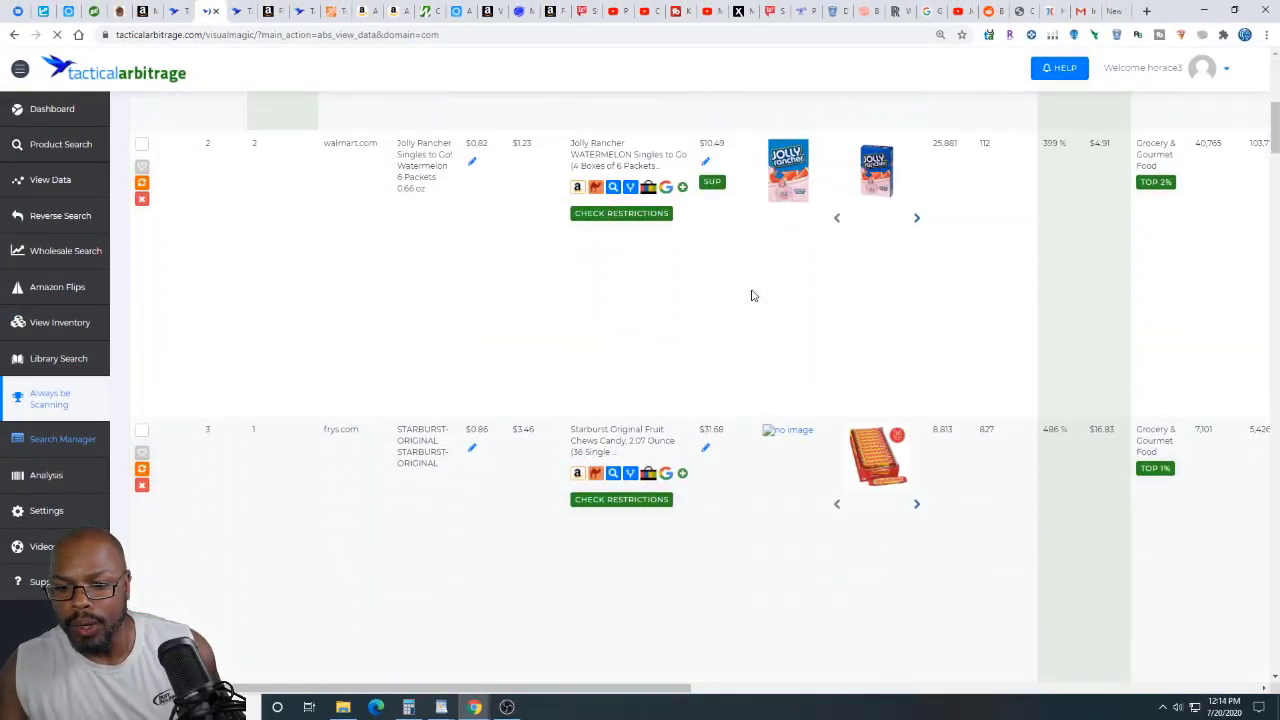